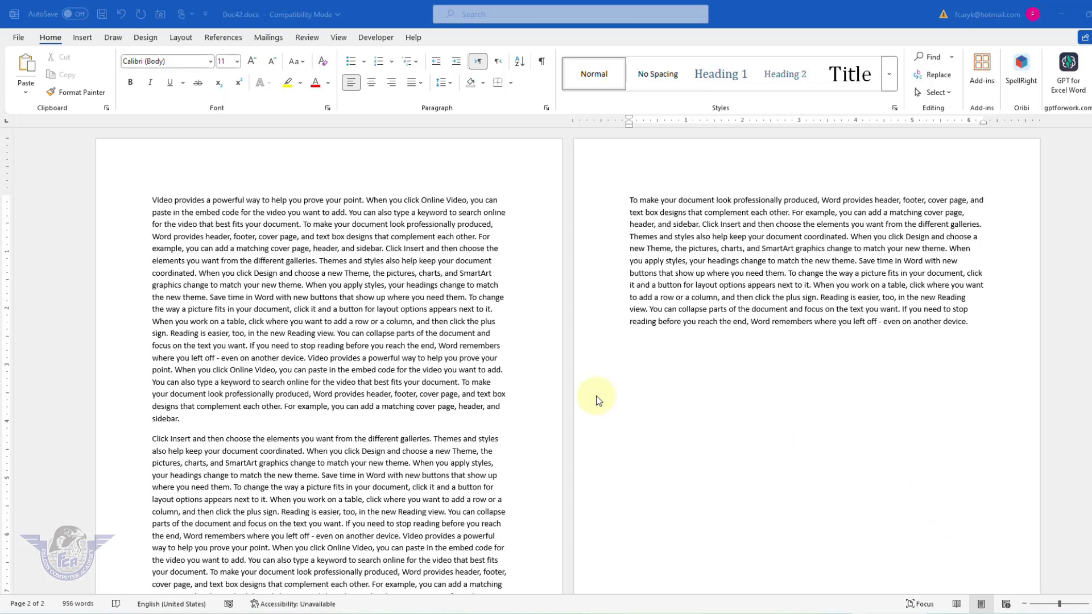
Select all the document text and set its character scale to 66% in the advanced Font settings.
scroll(594, 396, down, 2)
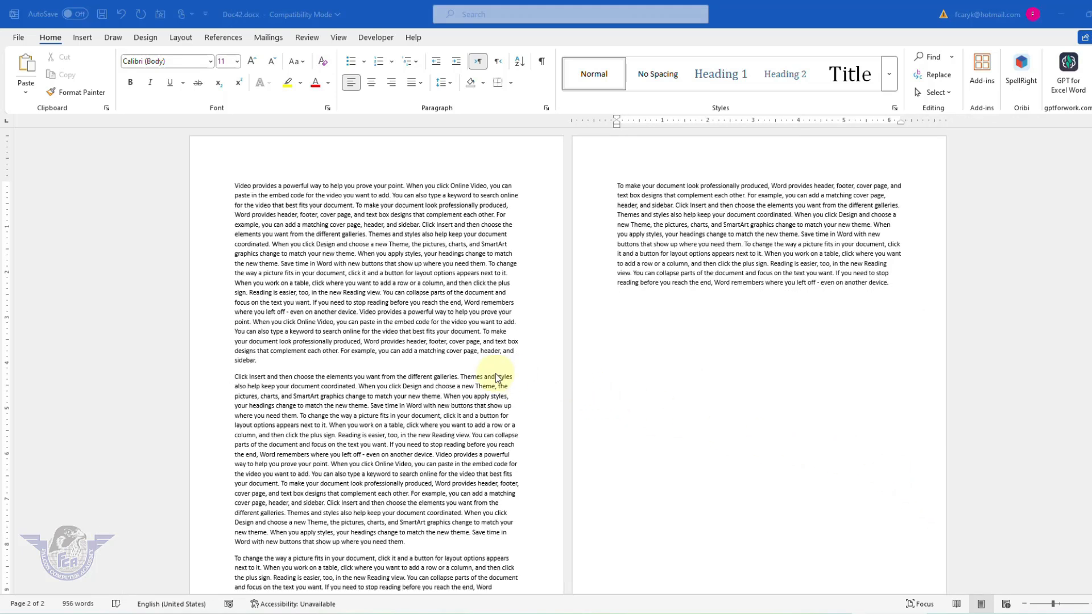
scroll(496, 377, down, 3)
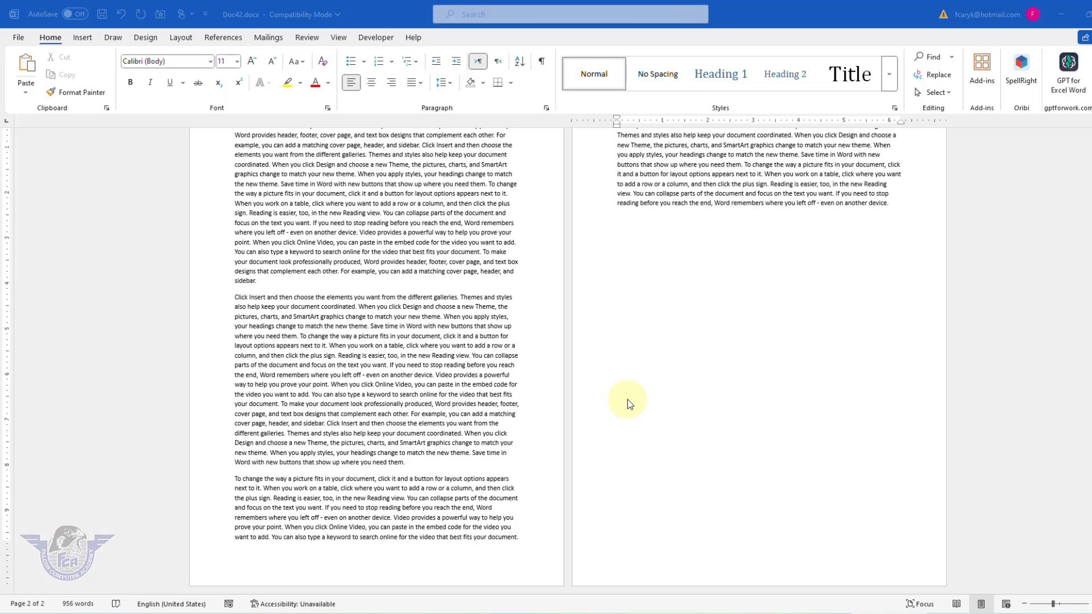
click(440, 479)
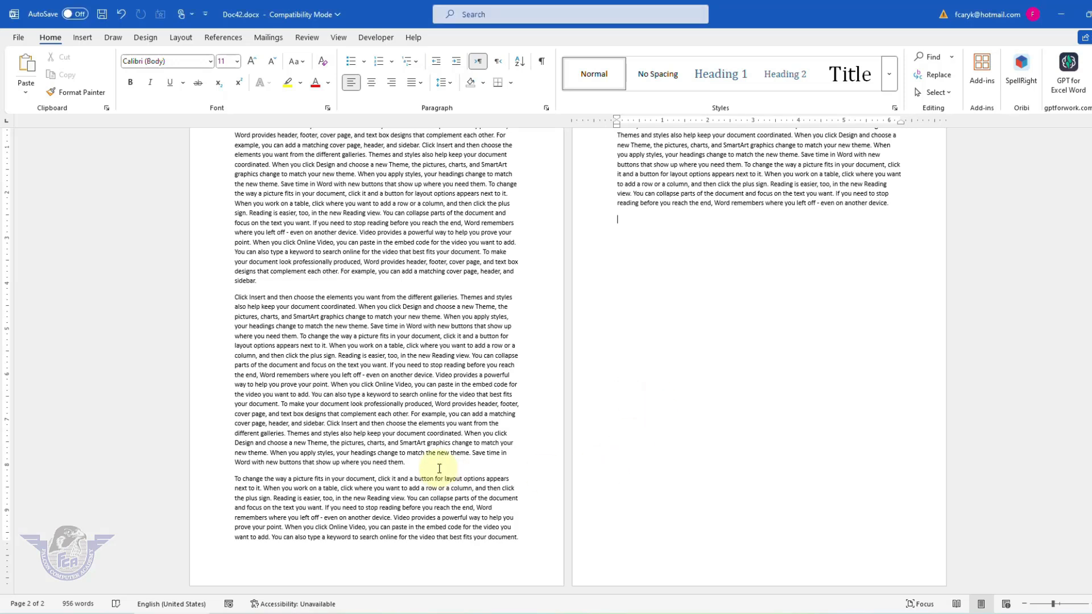
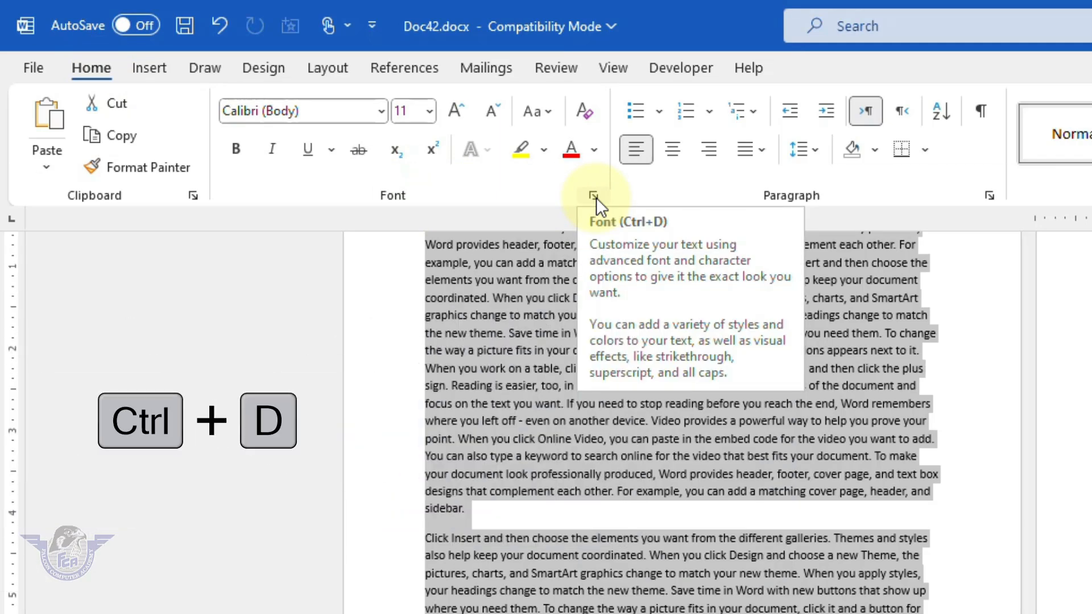
click(593, 195)
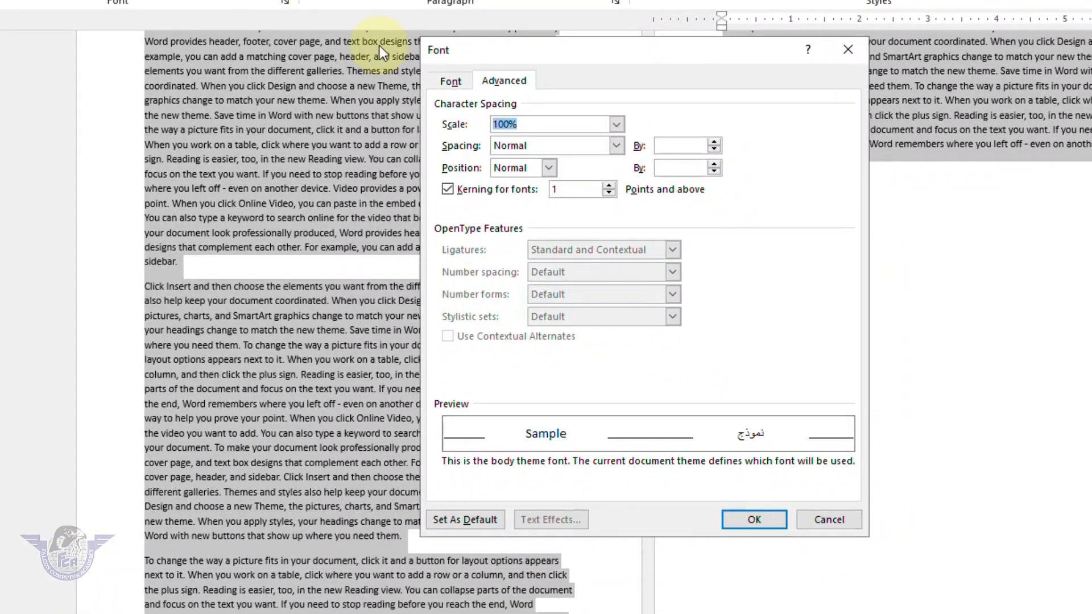
click(504, 85)
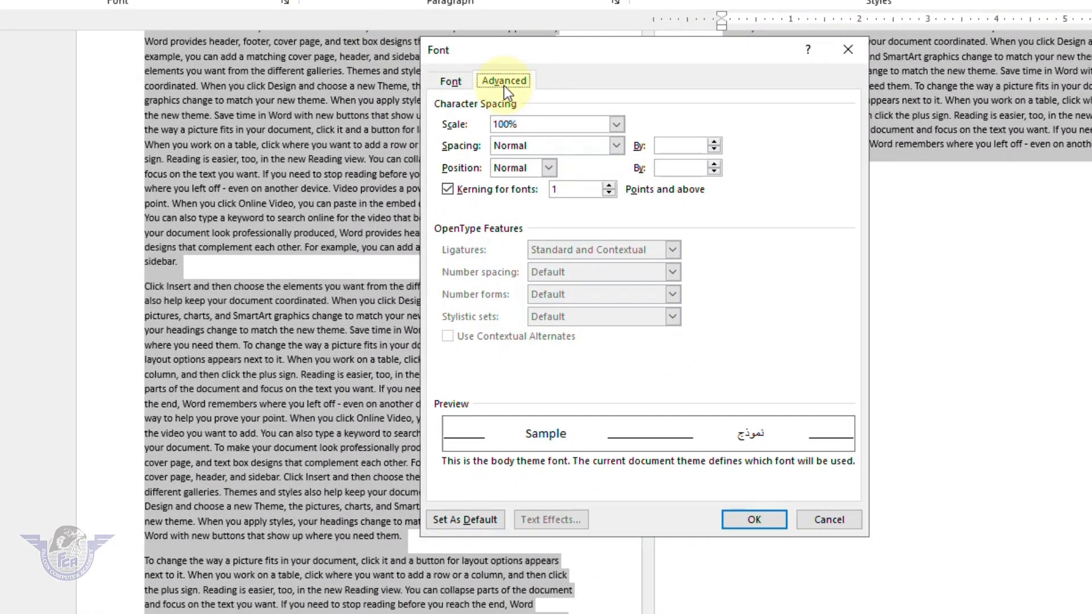
click(614, 124)
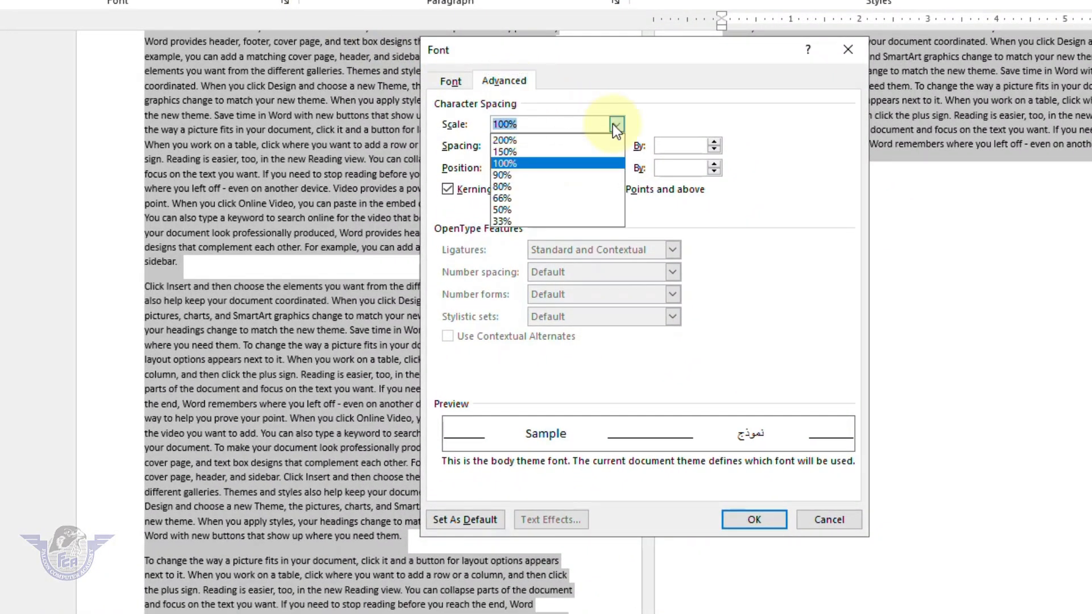
click(523, 196)
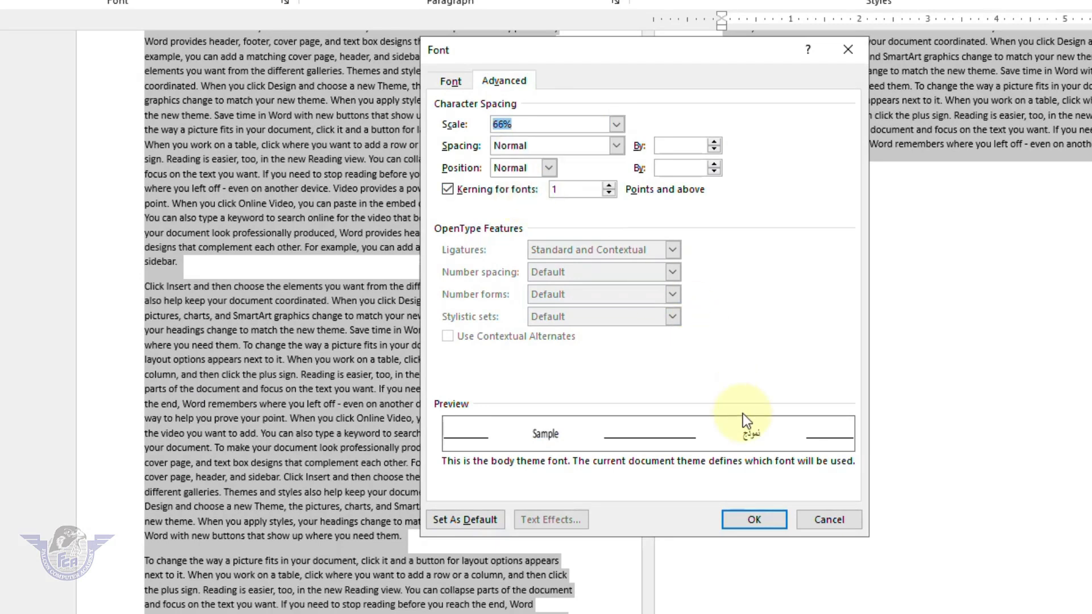
click(762, 520)
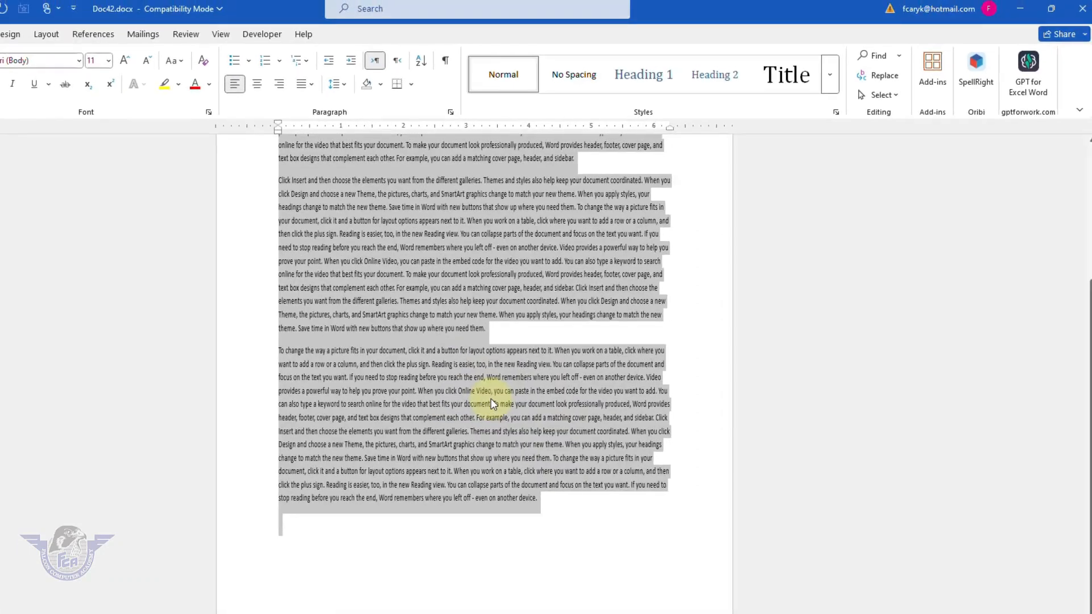
scroll(527, 340, up, 5)
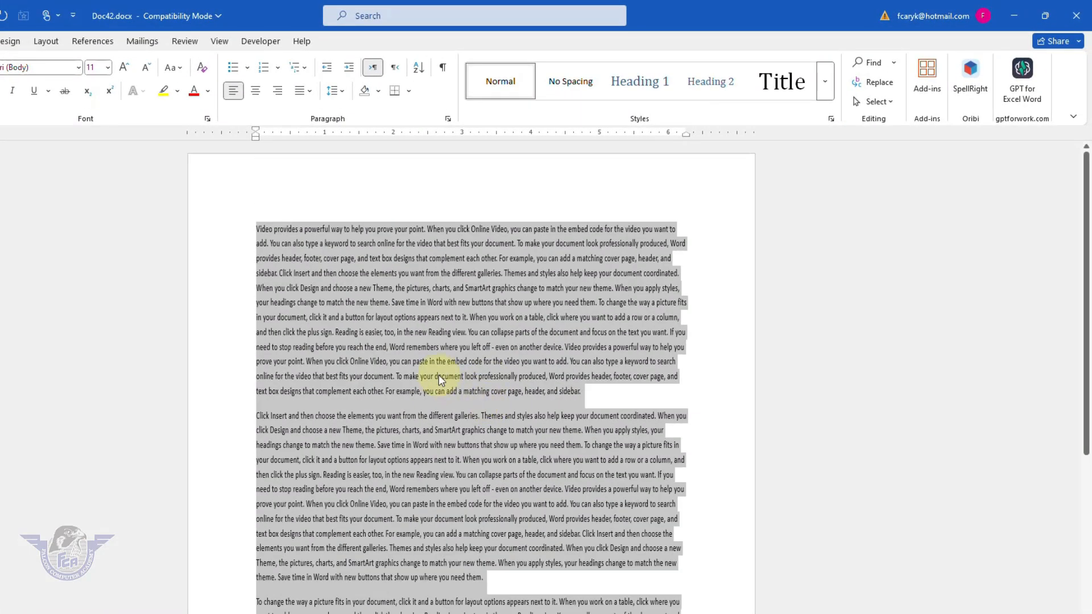
click(439, 375)
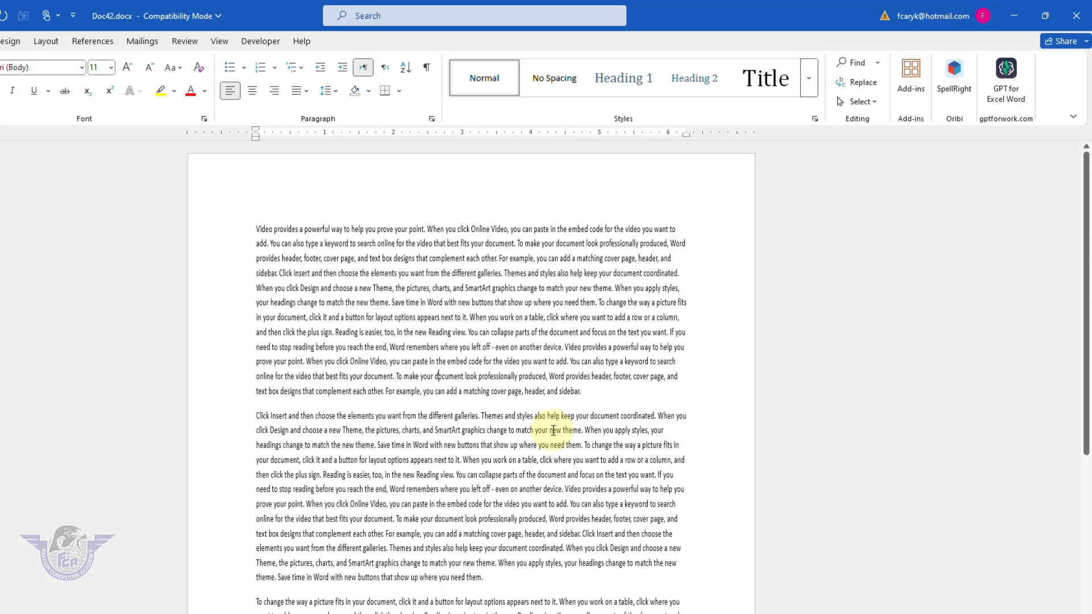
Enlarge the page view and navigate the document using the Scroll Here, Page Down and Page Up commands.
ctrl+scroll(529, 418, up, 4)
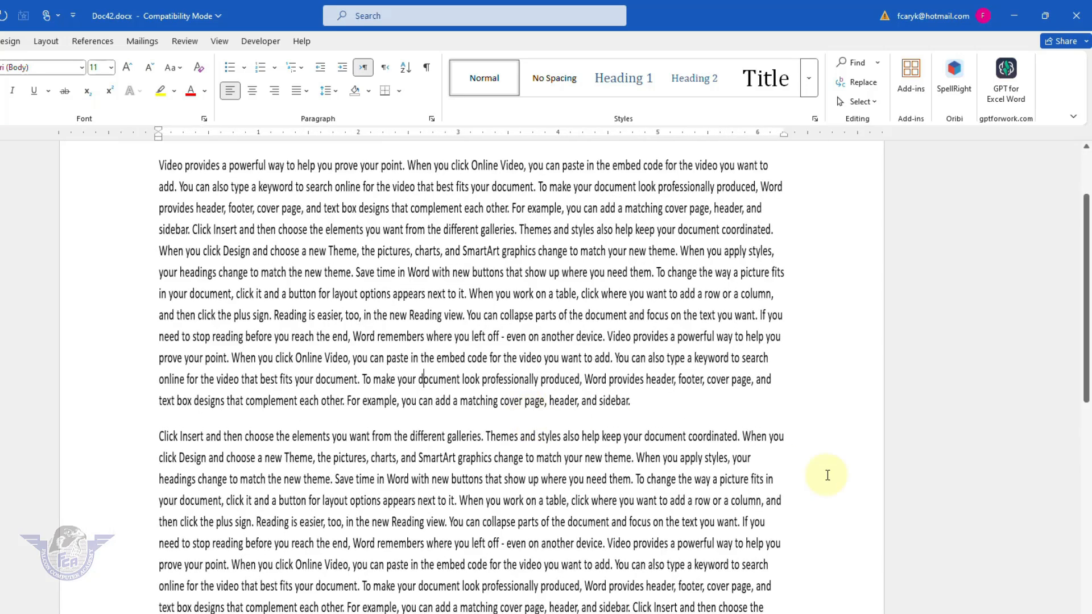
ctrl+scroll(827, 474, up, 3)
ctrl+scroll(791, 583, down, 2)
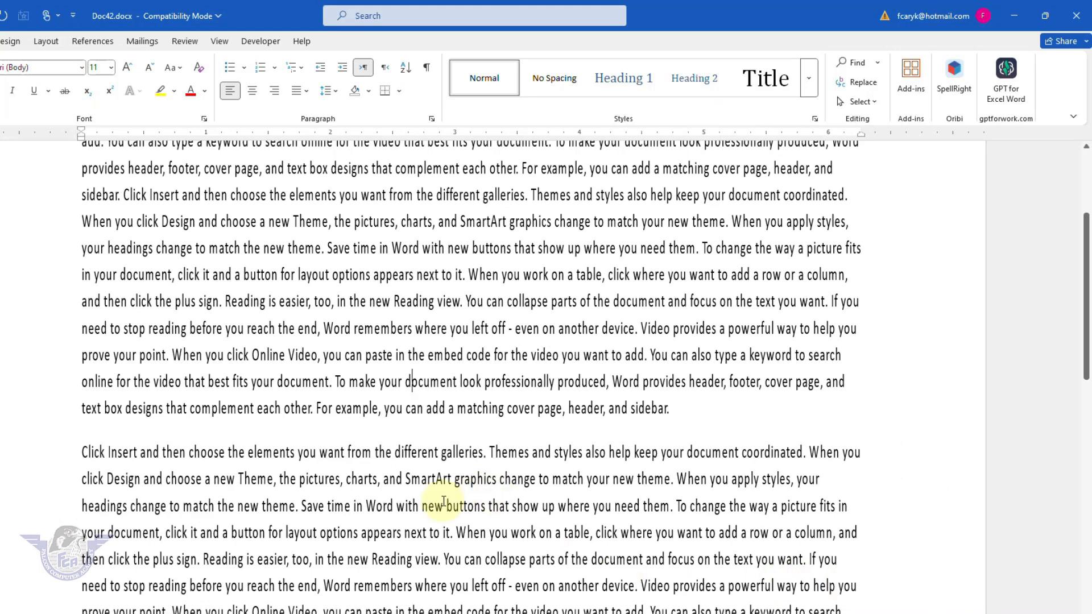
scroll(443, 500, up, 3)
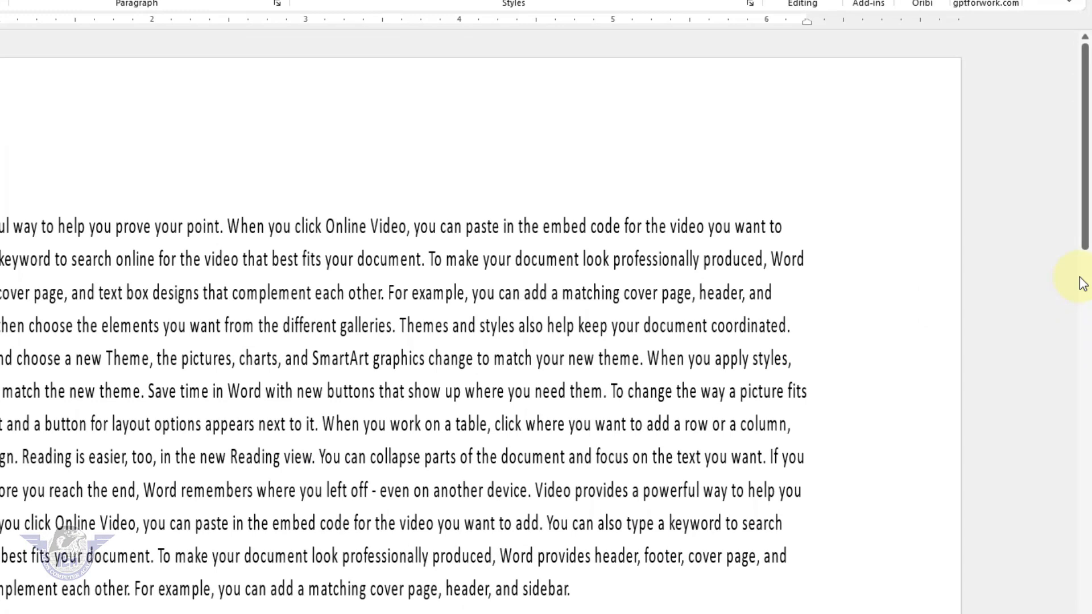
right_click(1086, 313)
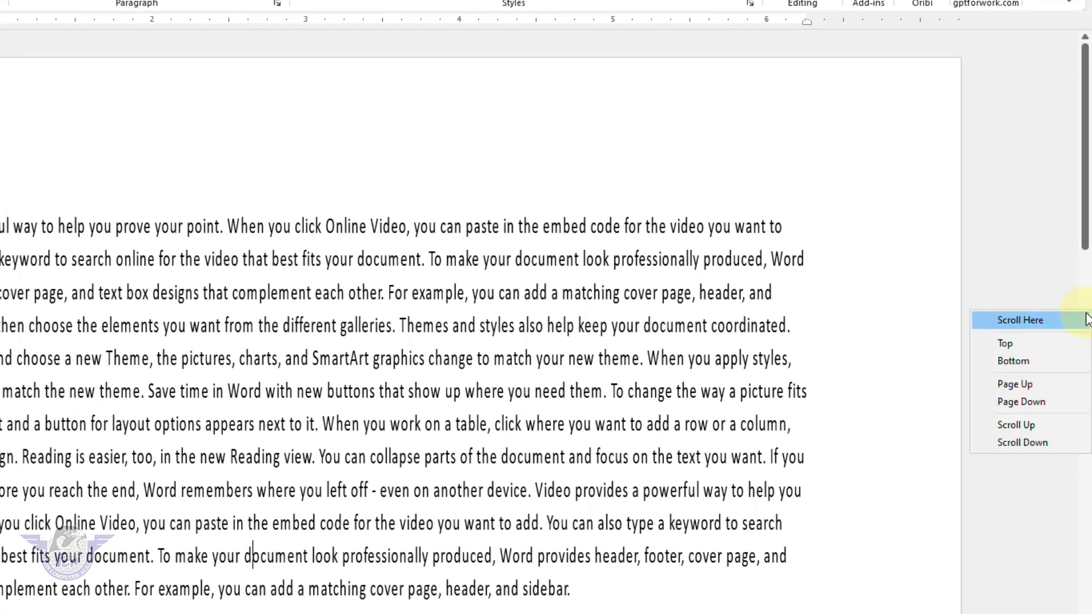
click(1048, 321)
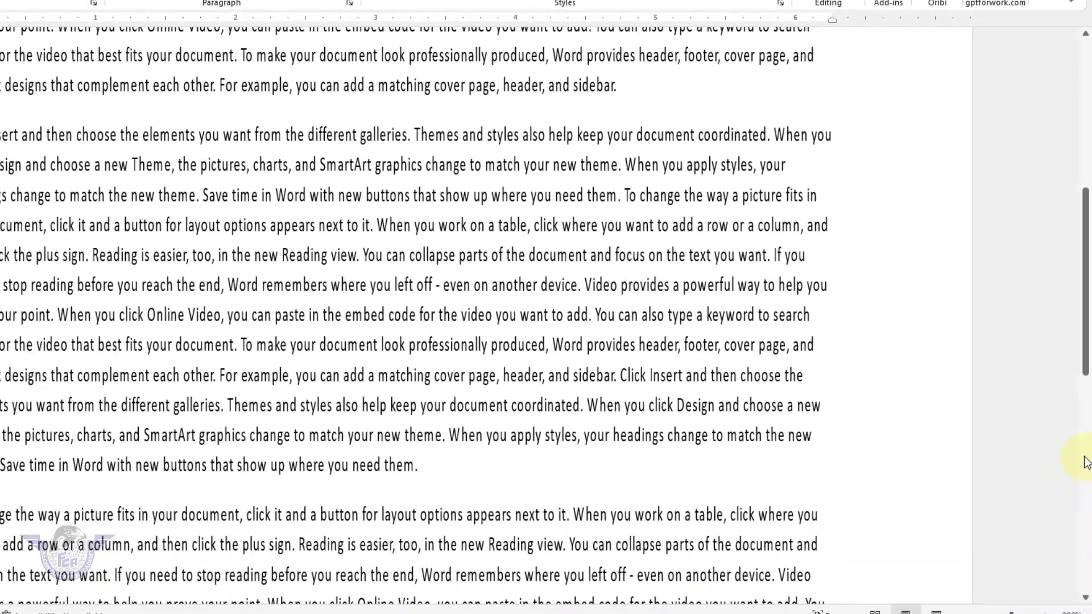
right_click(1085, 501)
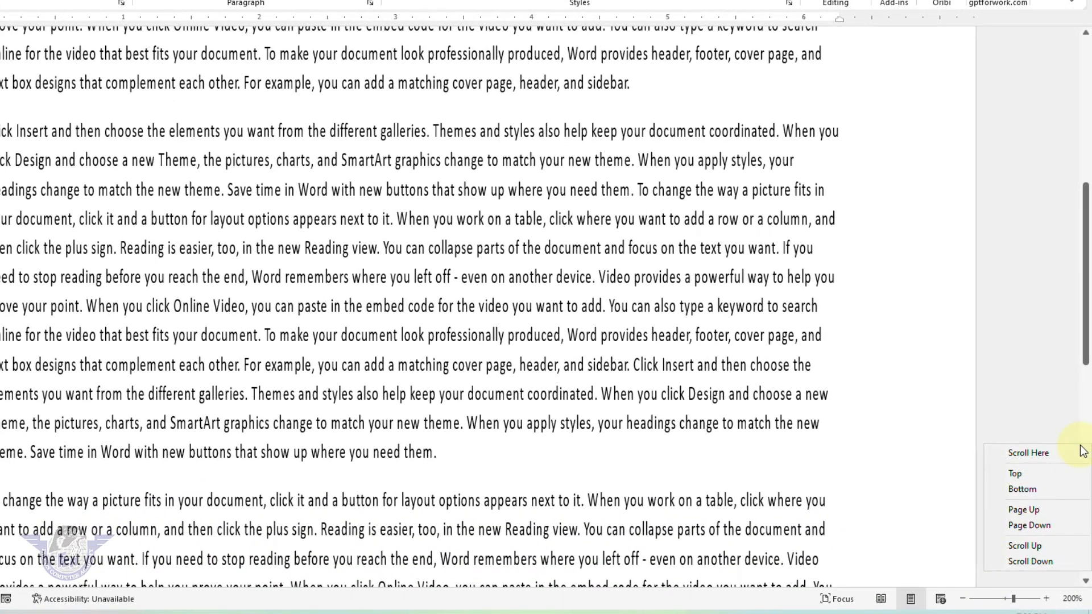
click(1053, 523)
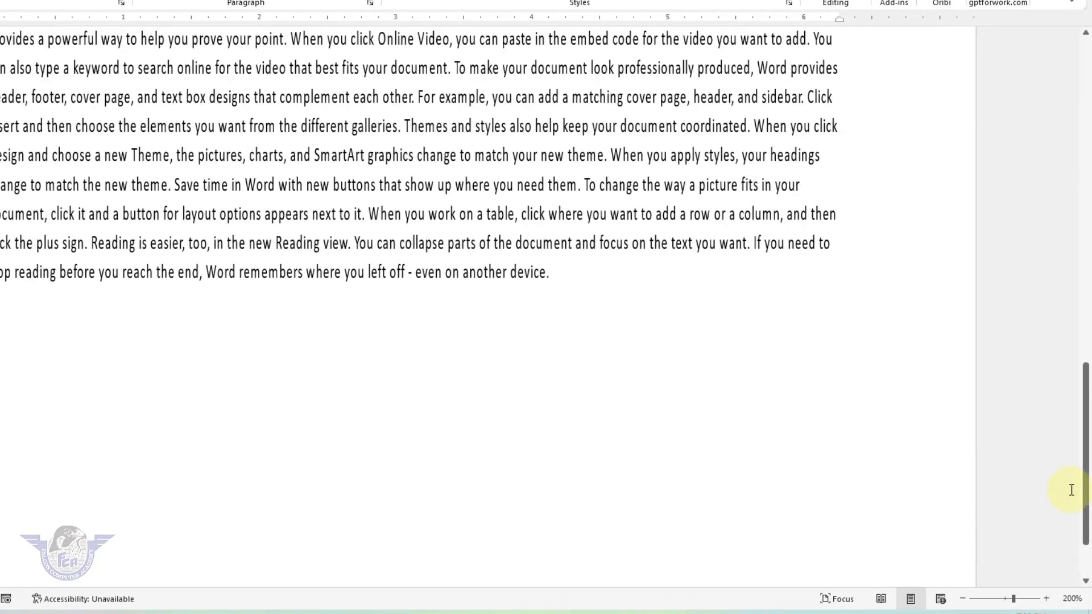
right_click(1083, 86)
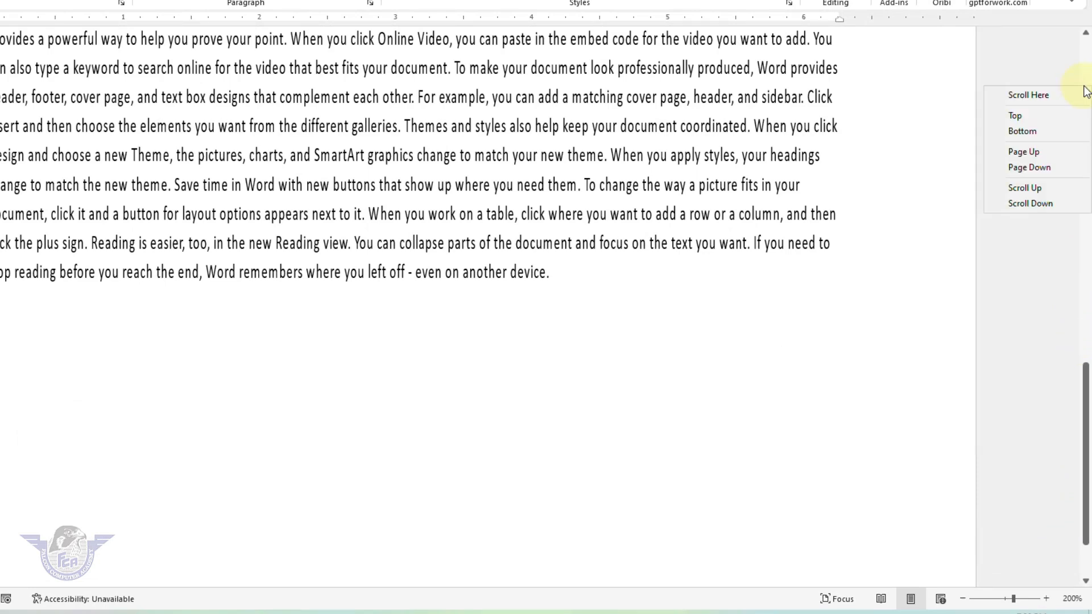
click(1051, 151)
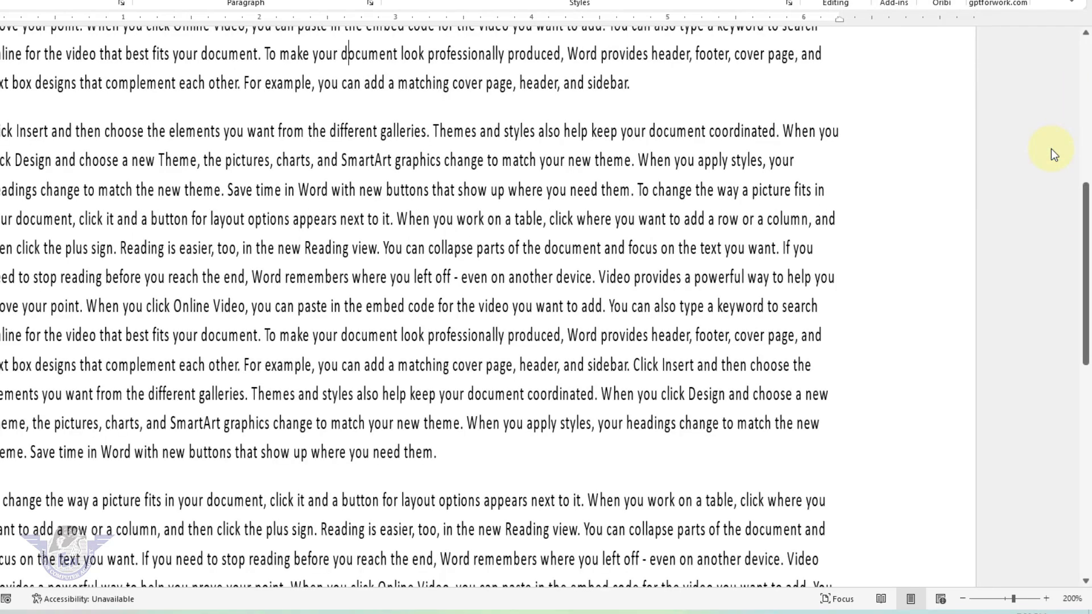
right_click(1085, 60)
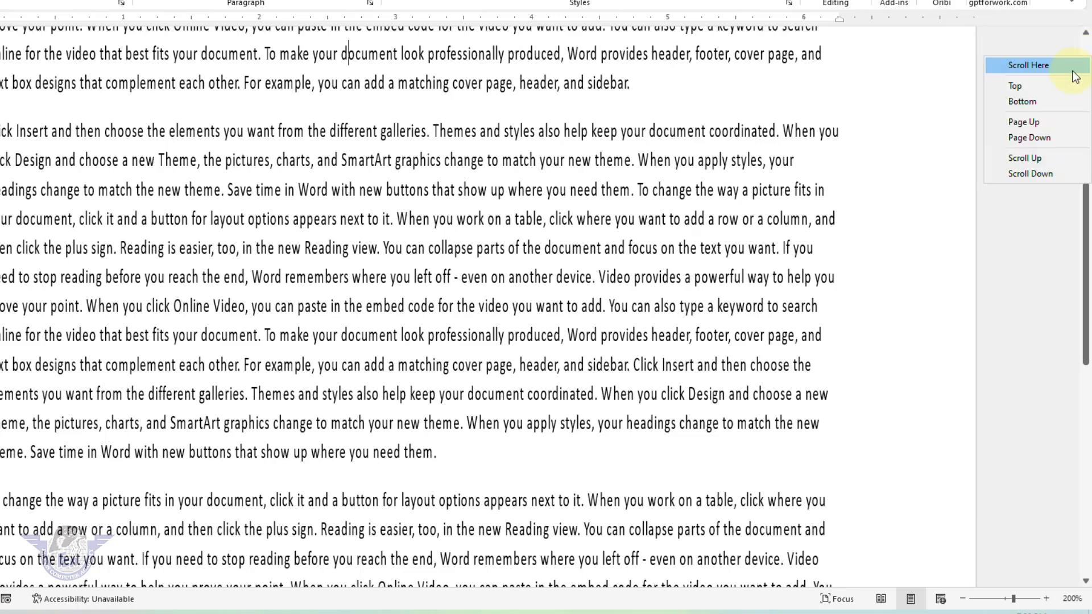
click(1064, 65)
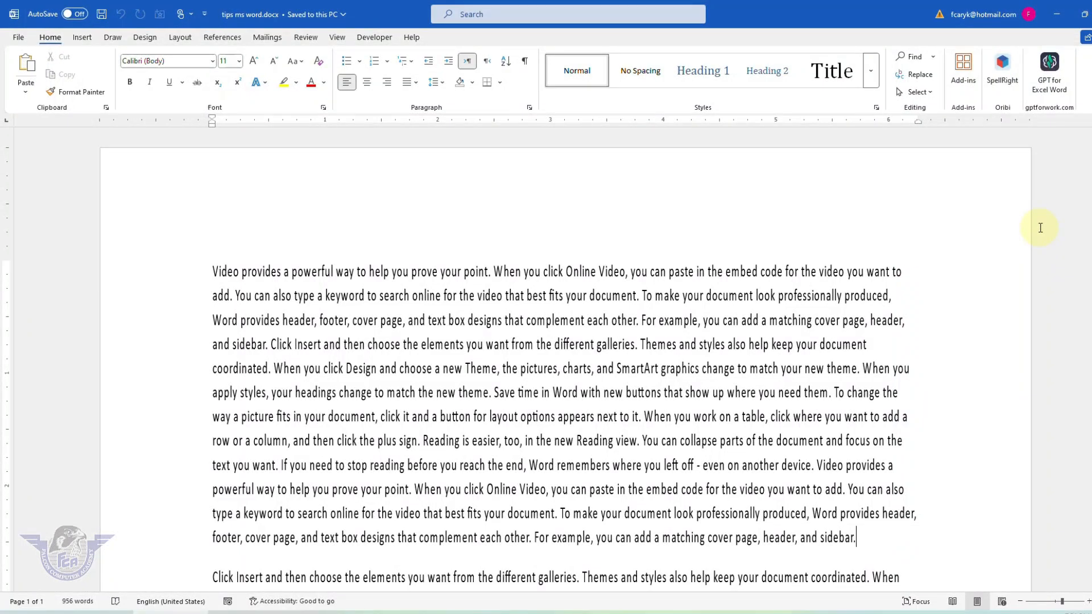
Add three blank lines between the first and second paragraphs of tips ms word.docx.
key(Return)
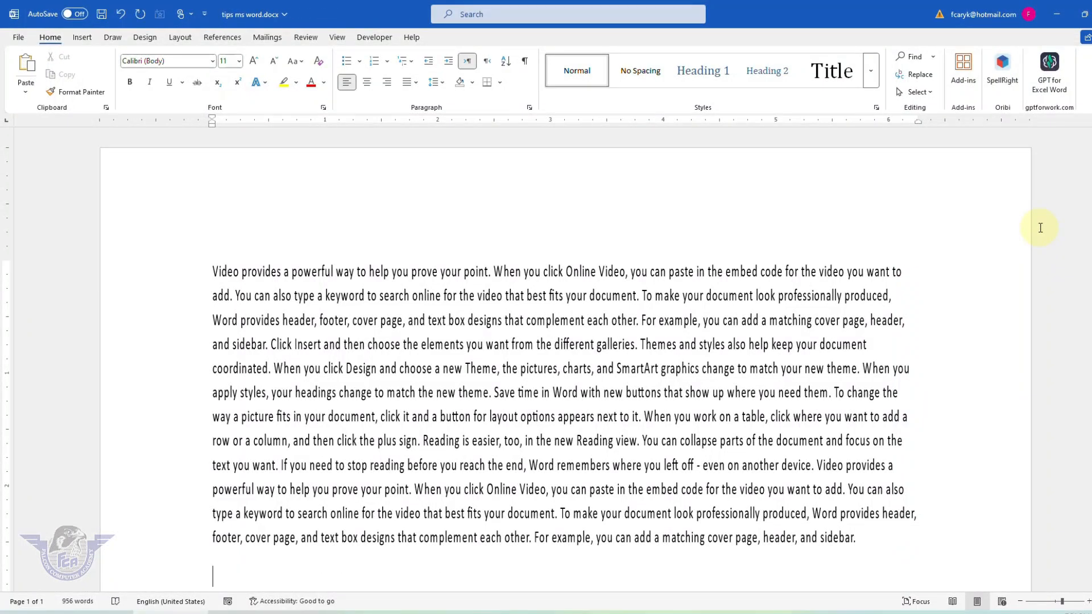
scroll(759, 216, down, 3)
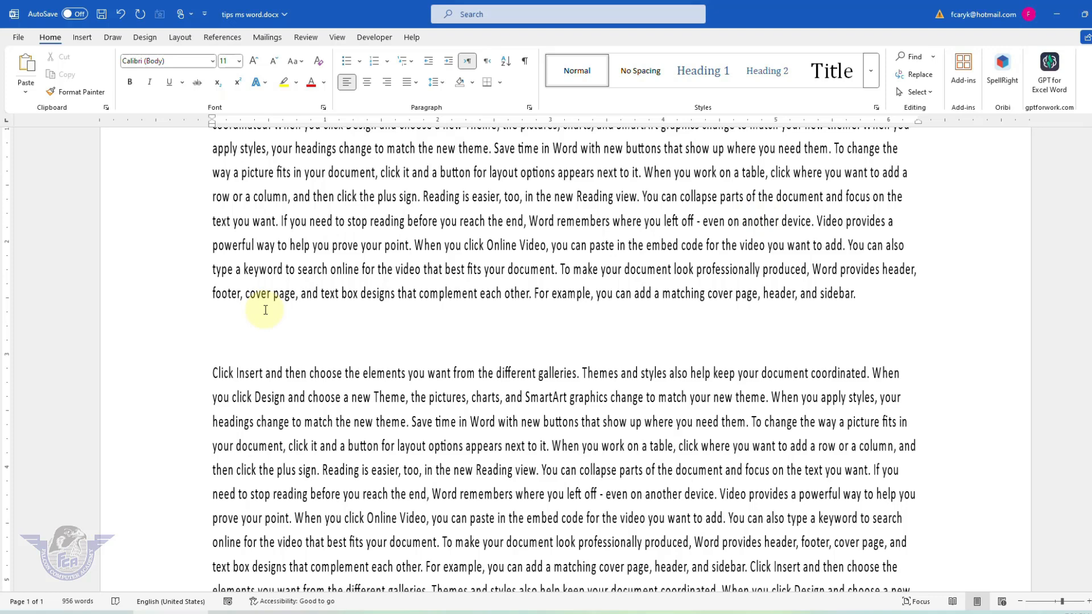
key(Return)
key(Return)
key(Up)
key(Up)
key(Up)
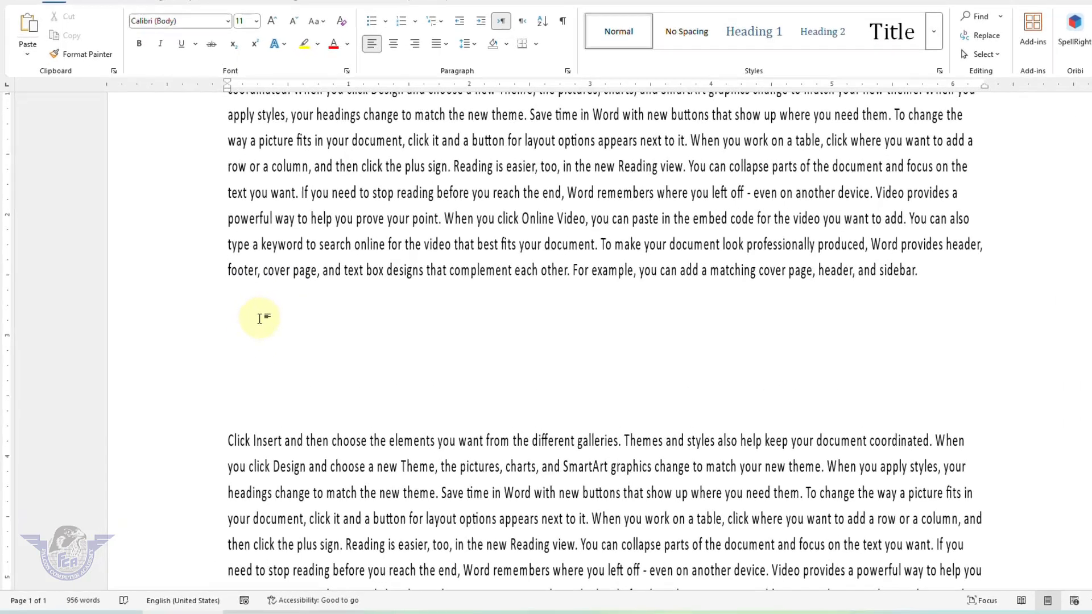
Find the Insert Picture command by searching for picture, and insert Untitled design (1).png in the blank area below the first paragraph.
right_click(250, 339)
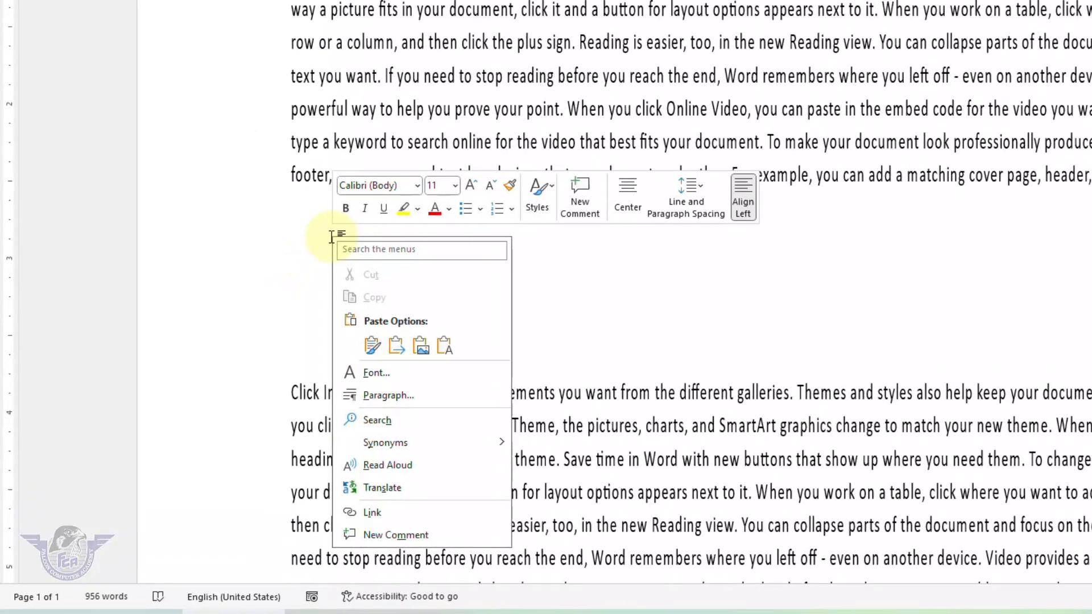
click(402, 242)
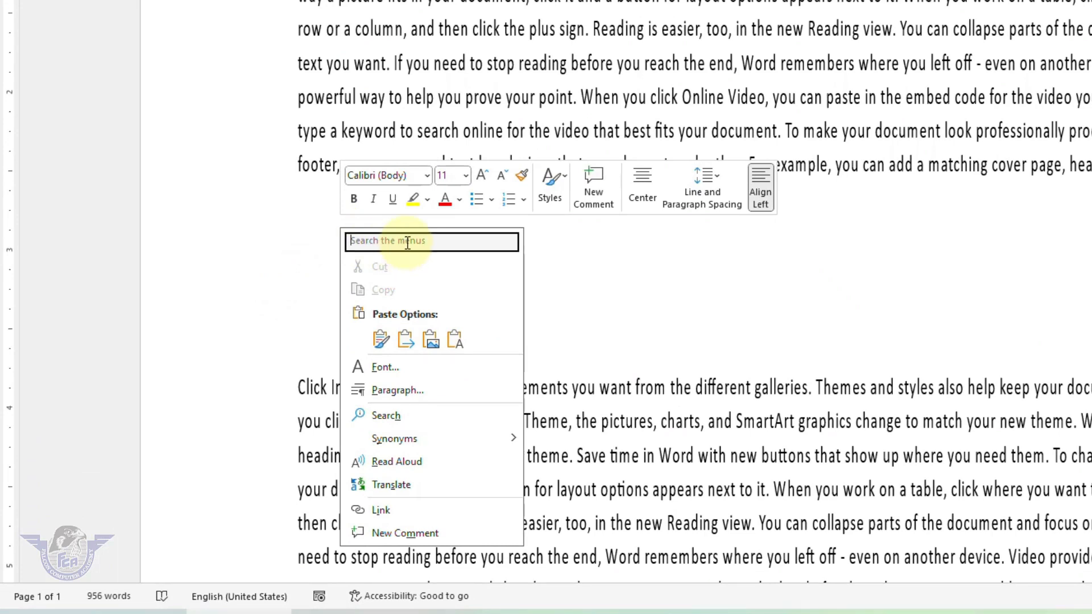
text(picutre)
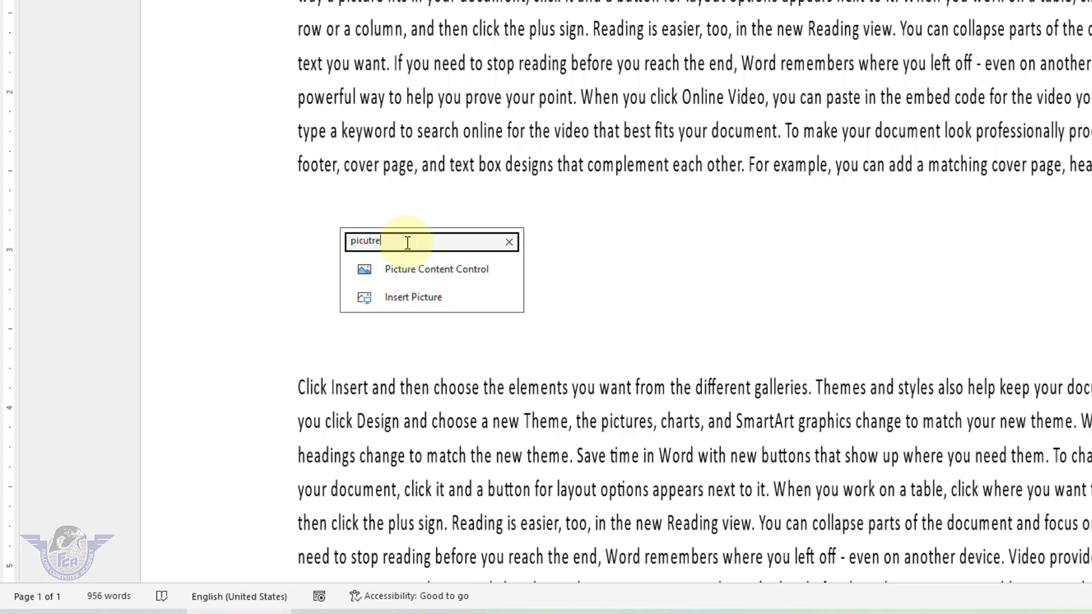
click(414, 298)
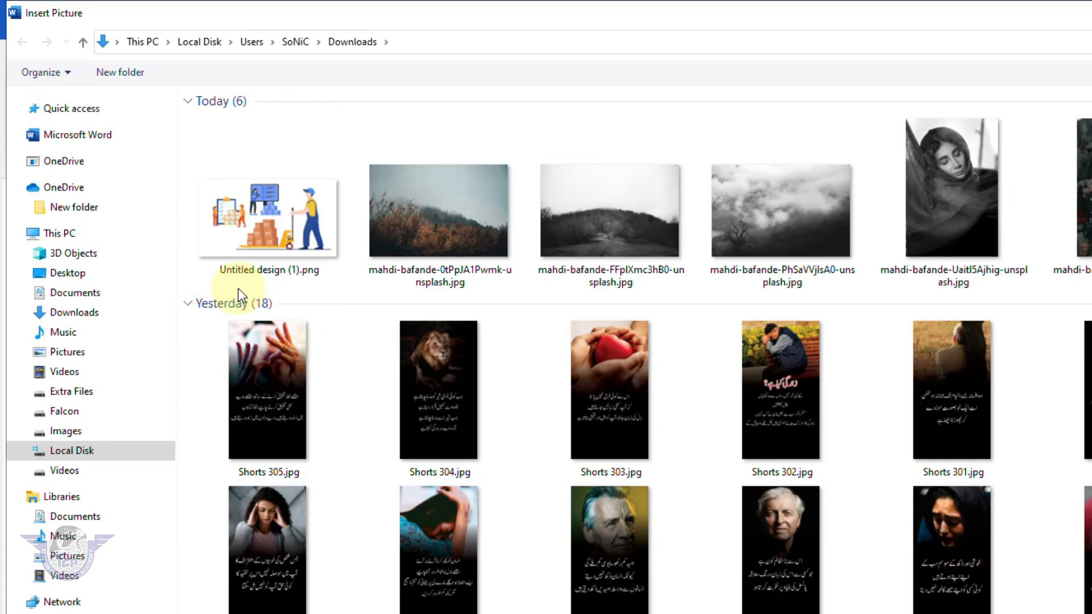
click(289, 228)
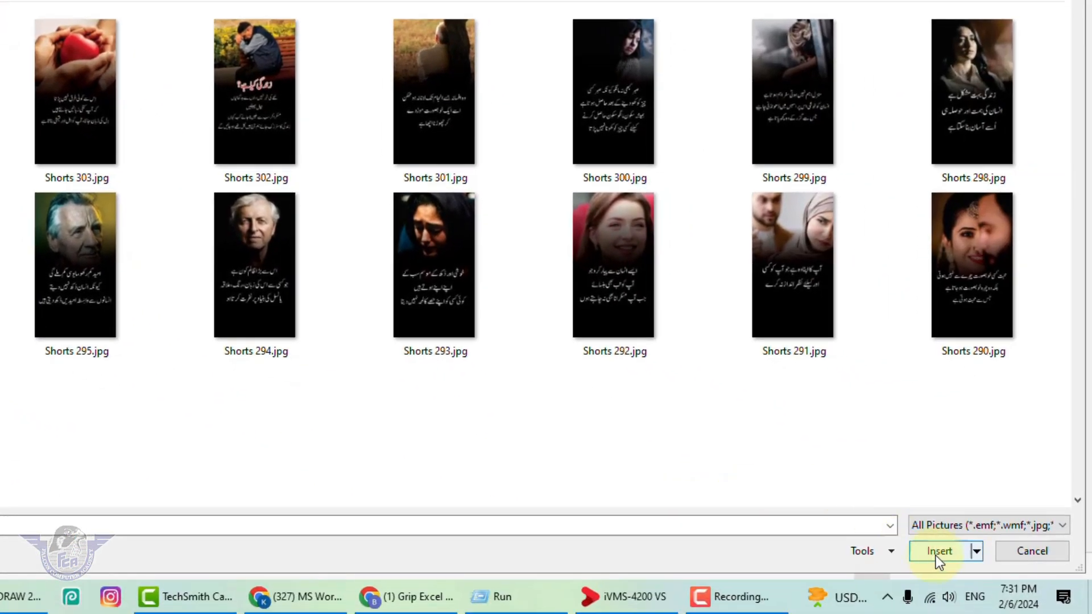
click(1049, 611)
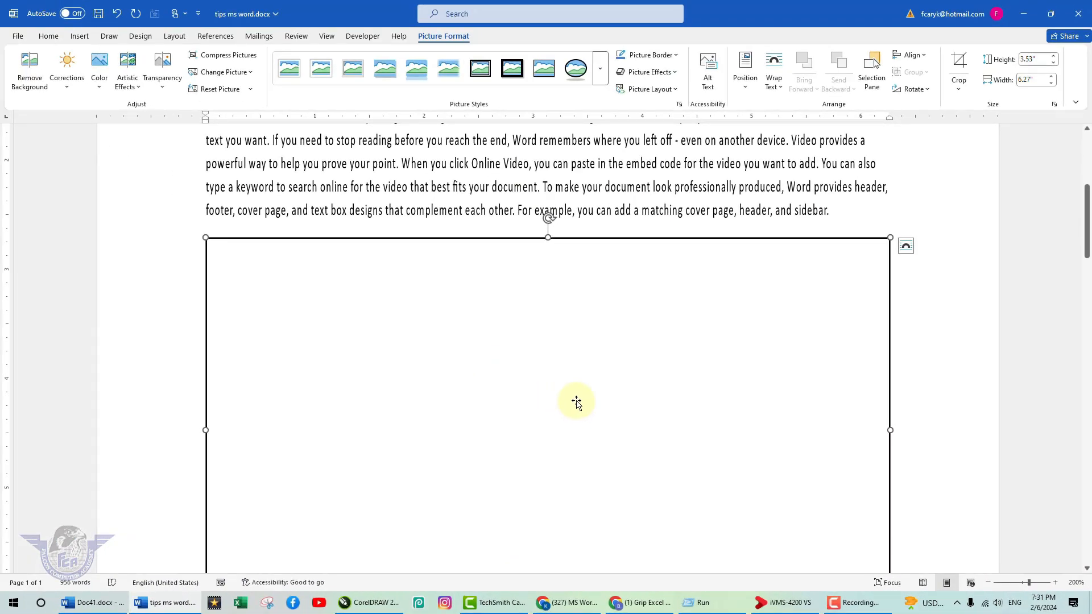
Set the picture's text wrapping to Square, shrink it to about 1.59" by 2.82", and place it within the second paragraph.
click(778, 83)
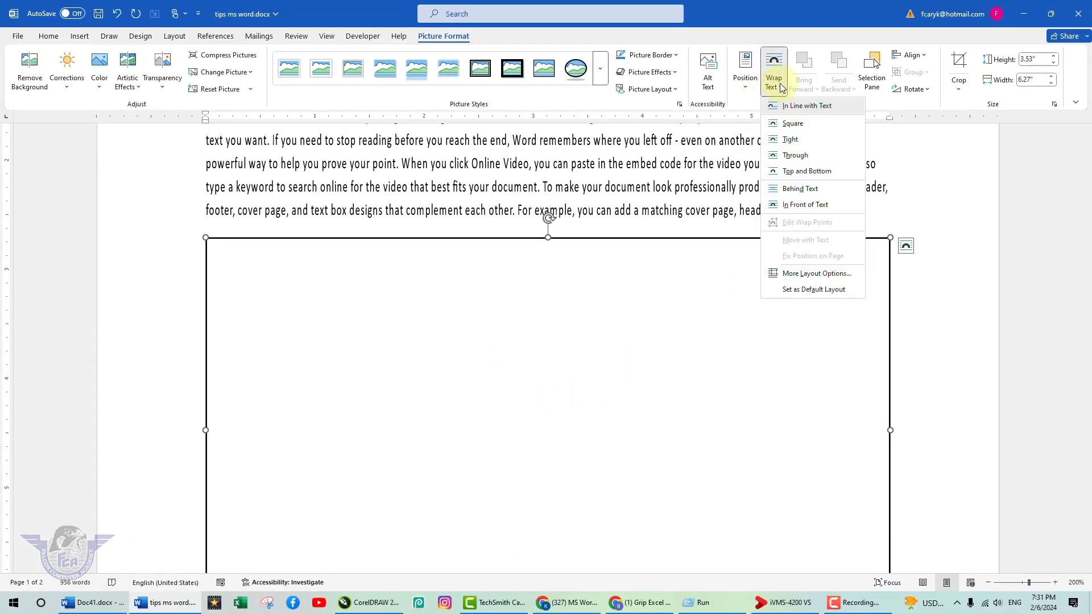
click(793, 123)
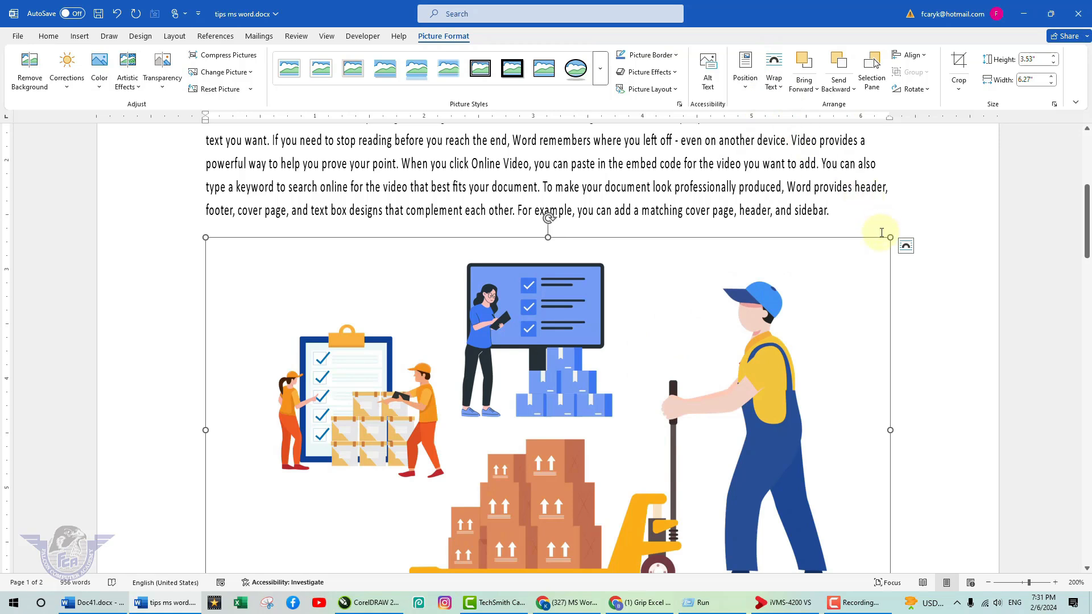
drag(663, 381, 512, 452)
scroll(435, 480, down, 2)
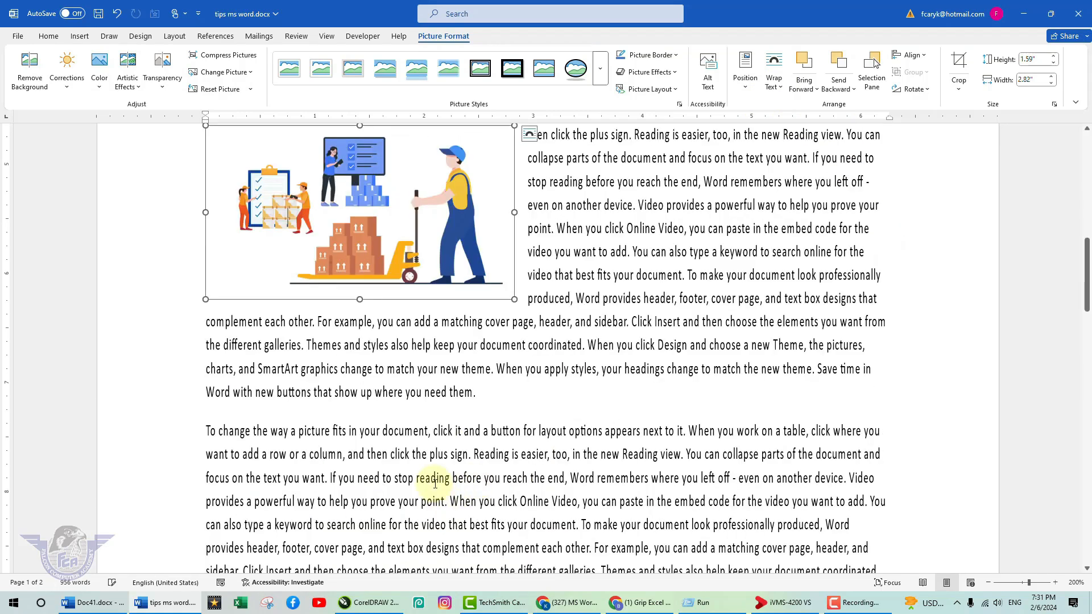
scroll(392, 289, up, 3)
scroll(392, 364, down, 3)
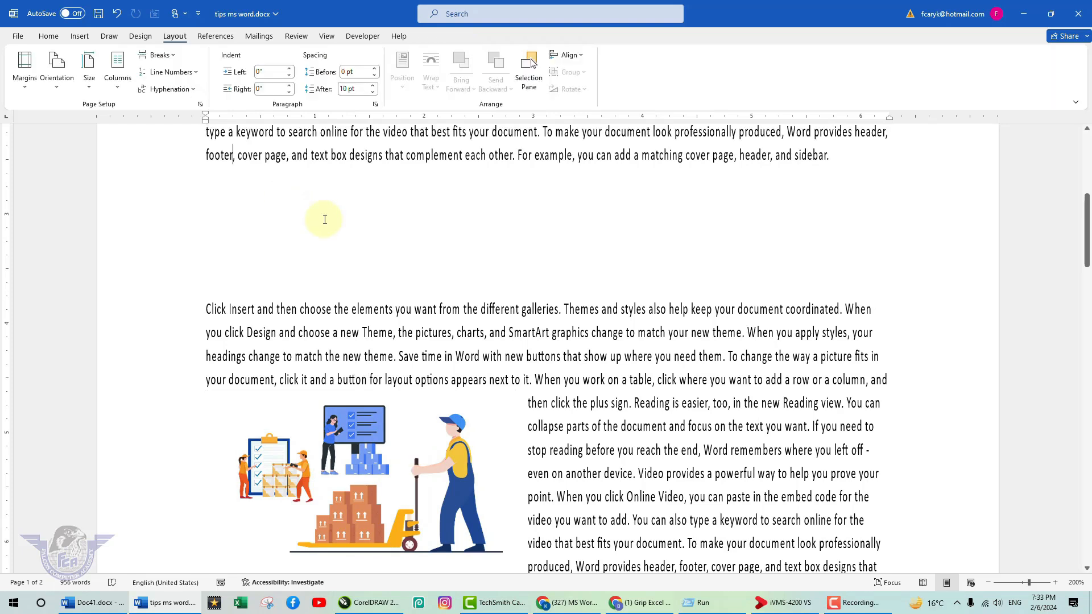
Apply the Page break before paragraph option at the blank line below the first paragraph.
scroll(329, 225, up, 5)
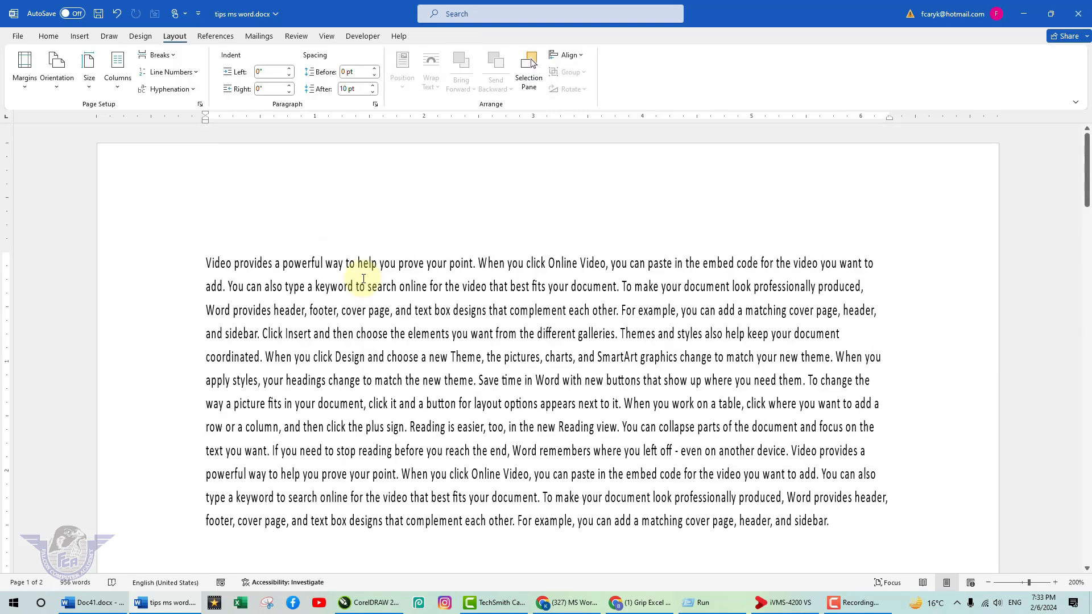
scroll(363, 279, down, 4)
click(245, 357)
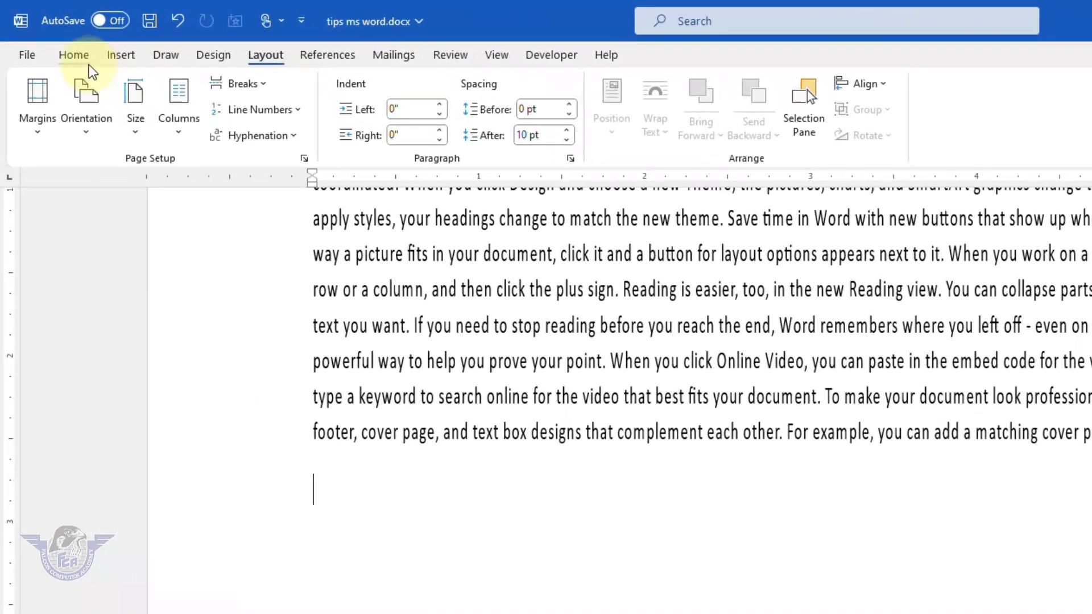
click(56, 41)
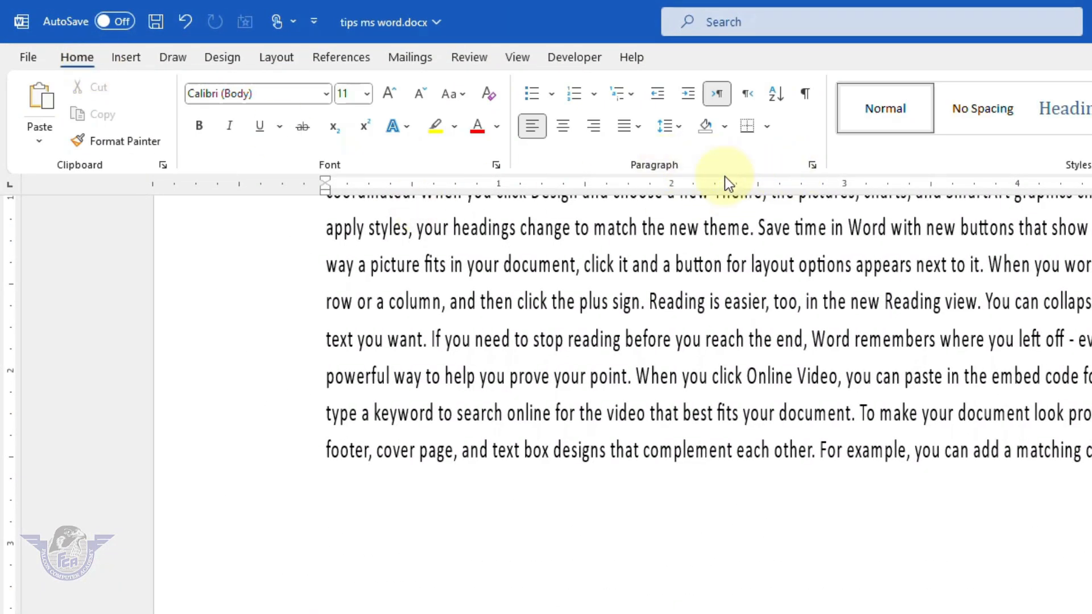
click(812, 166)
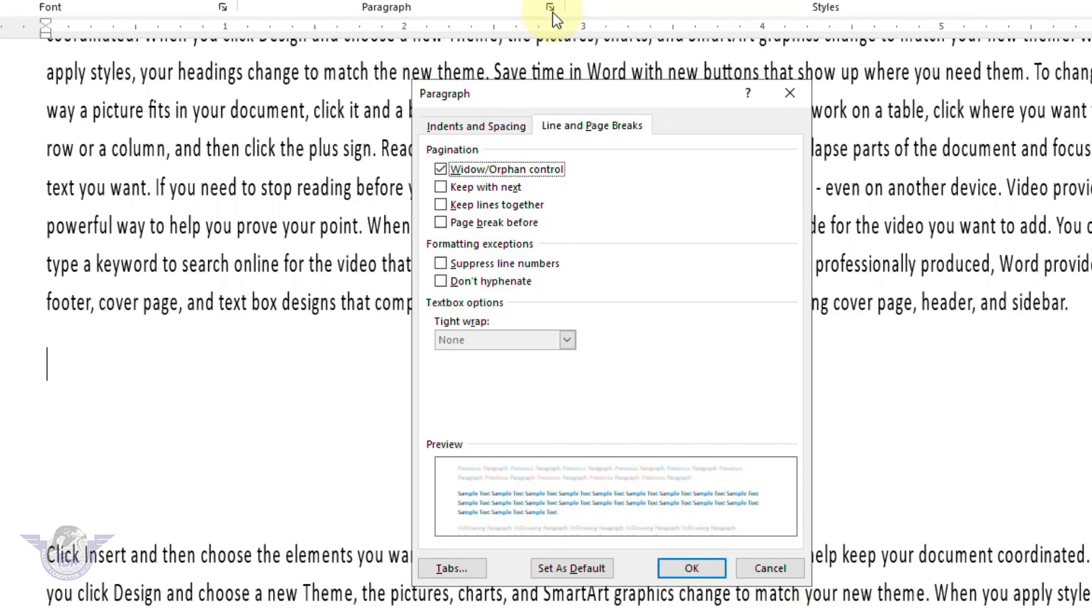
click(496, 223)
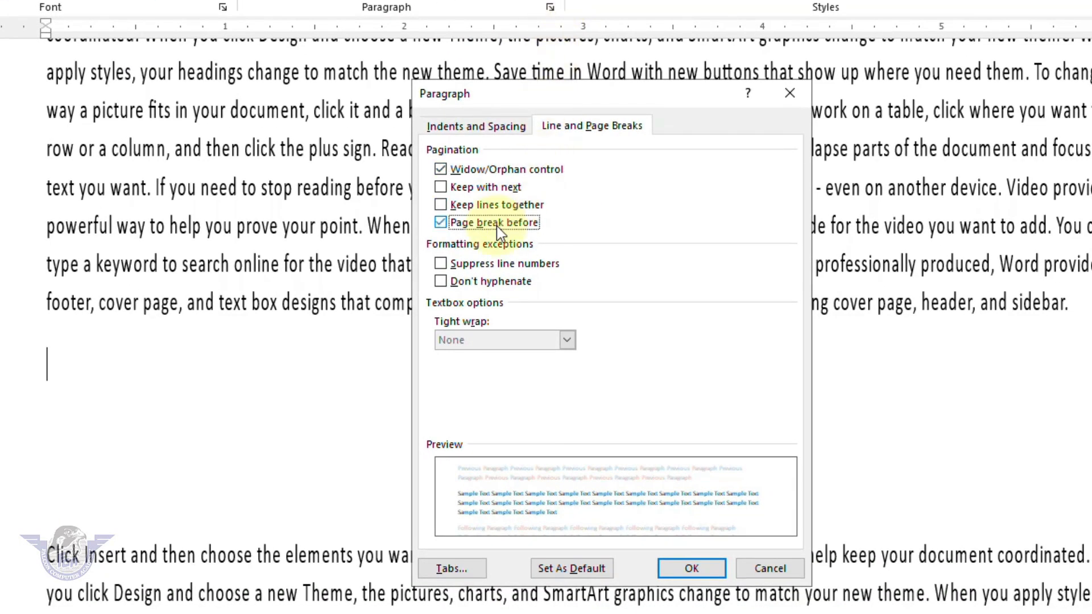
click(691, 568)
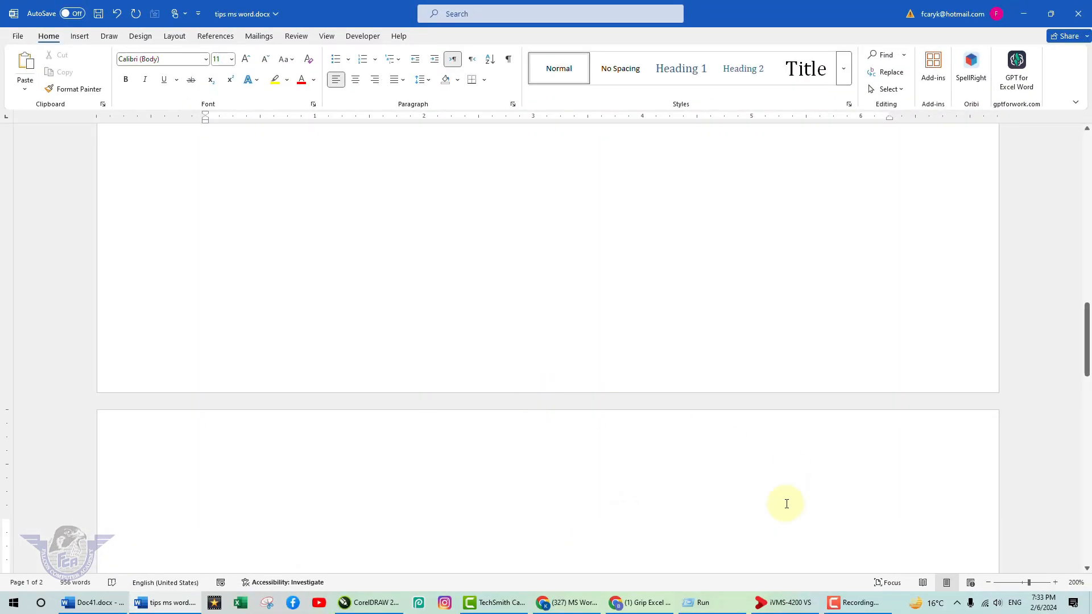
drag(1029, 585, 1015, 586)
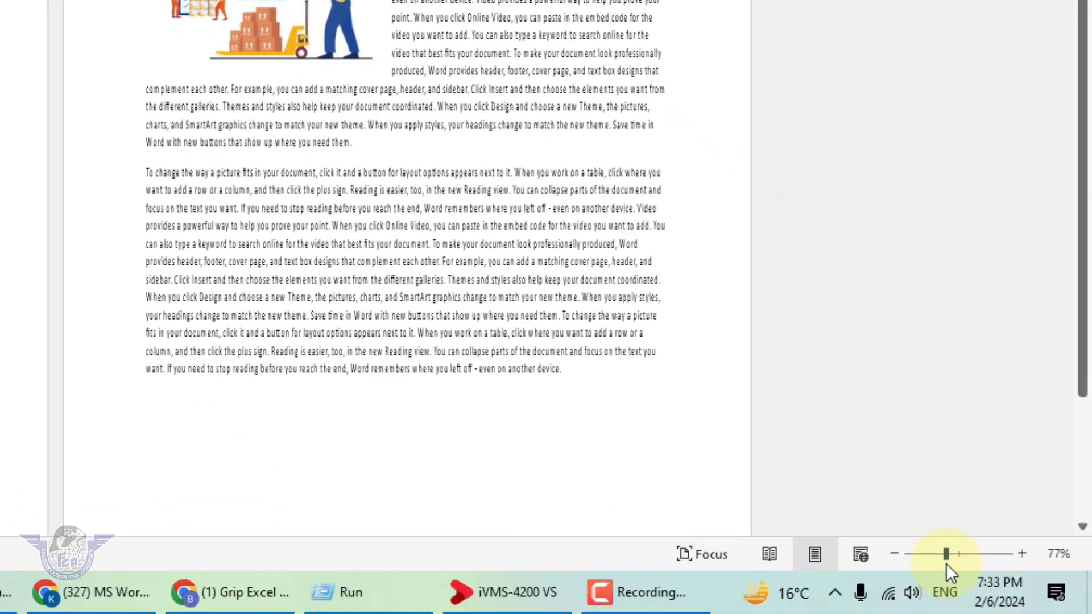
drag(946, 562, 944, 563)
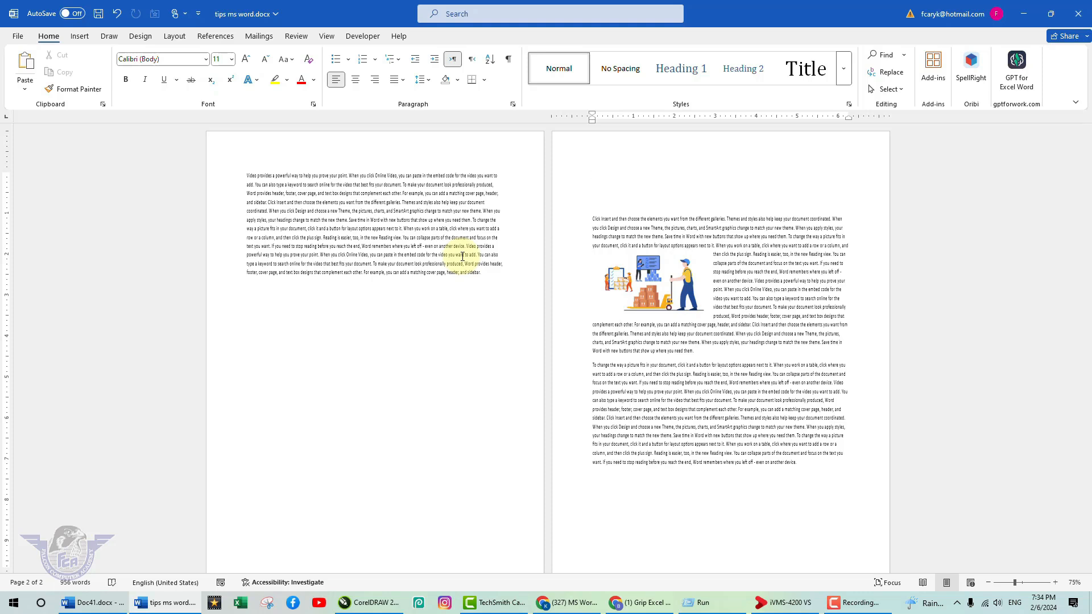
Color the last four lines of the first paragraph red.
ctrl+scroll(461, 254, up, 5)
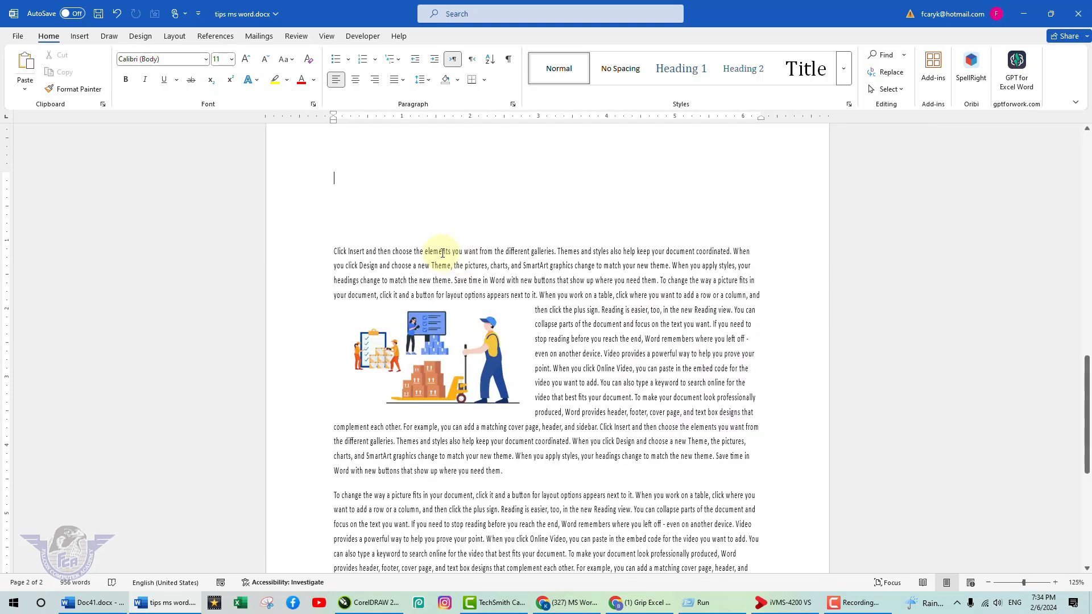
scroll(497, 338, up, 8)
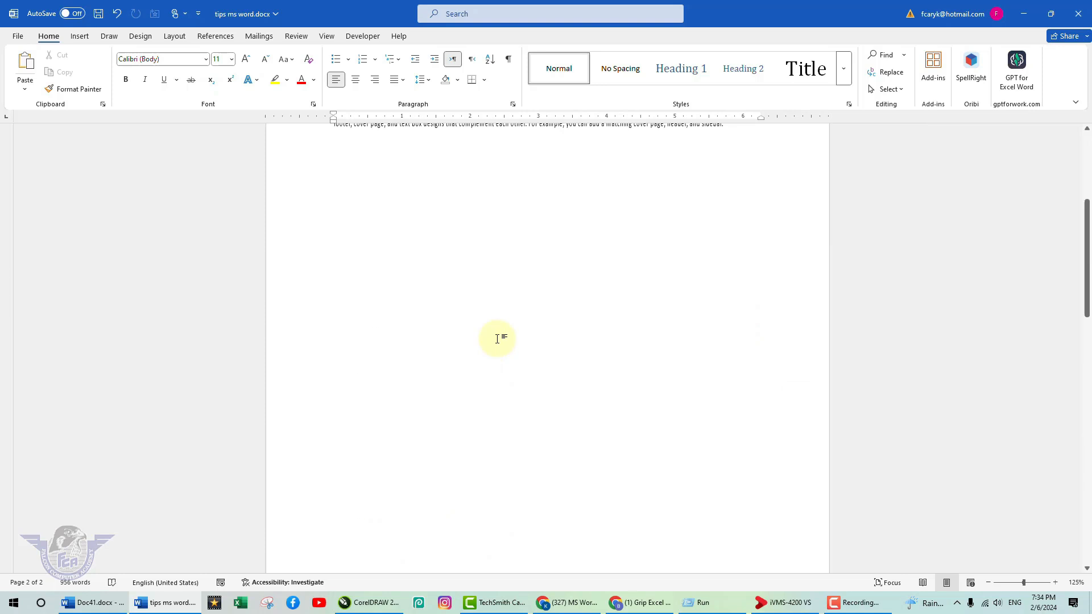
scroll(497, 339, up, 4)
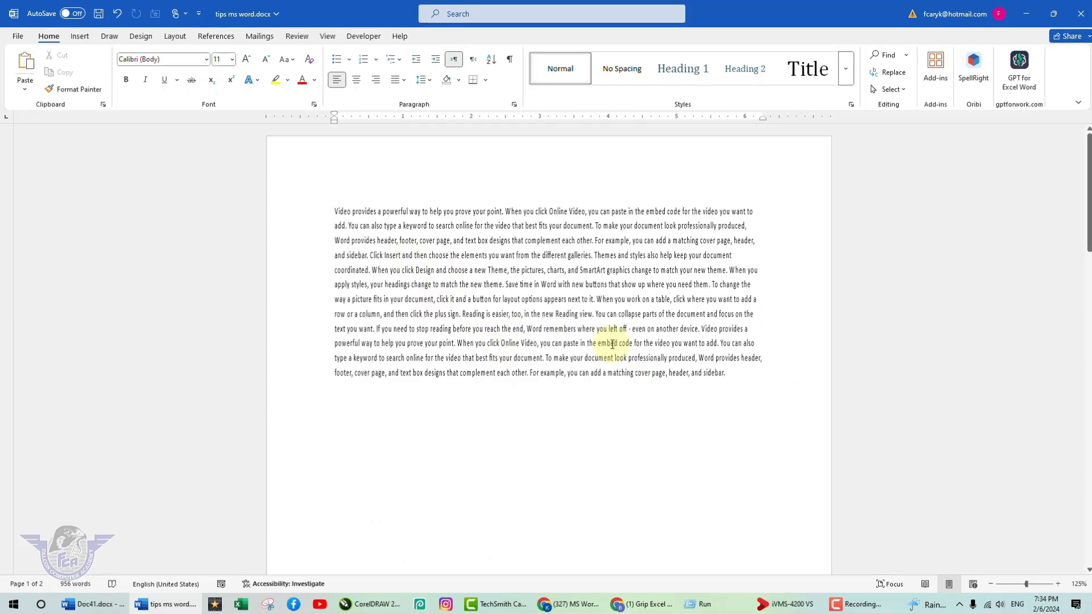
drag(725, 372, 430, 337)
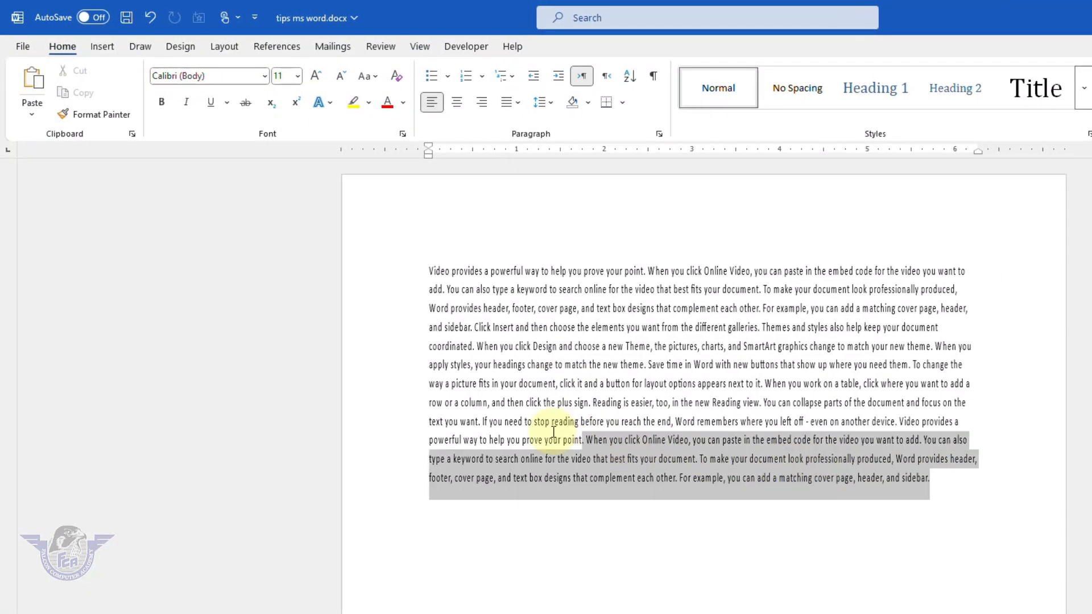
drag(553, 432, 429, 423)
click(384, 102)
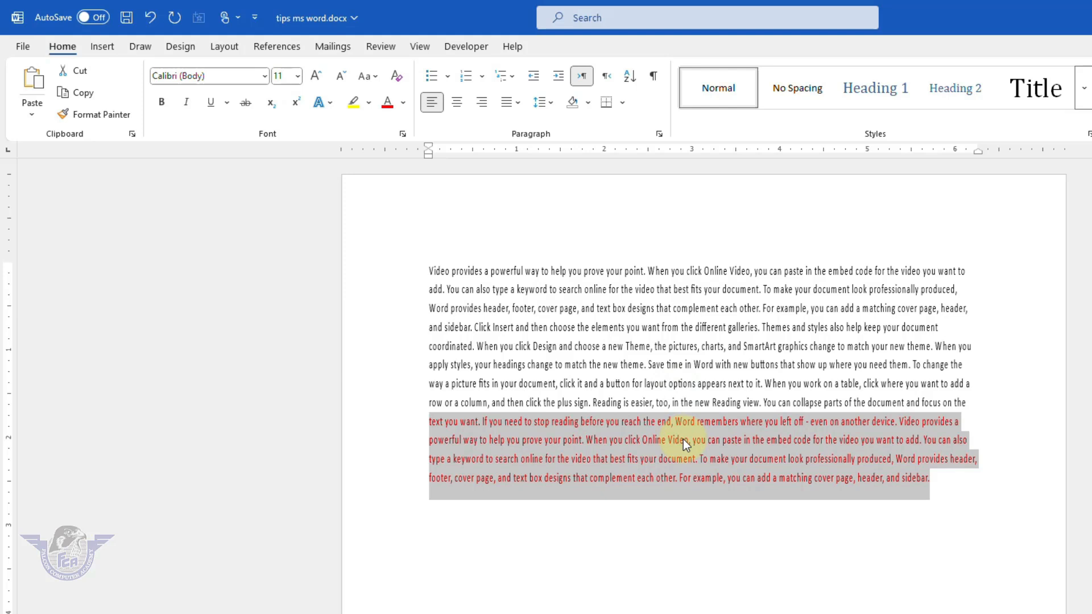
click(950, 499)
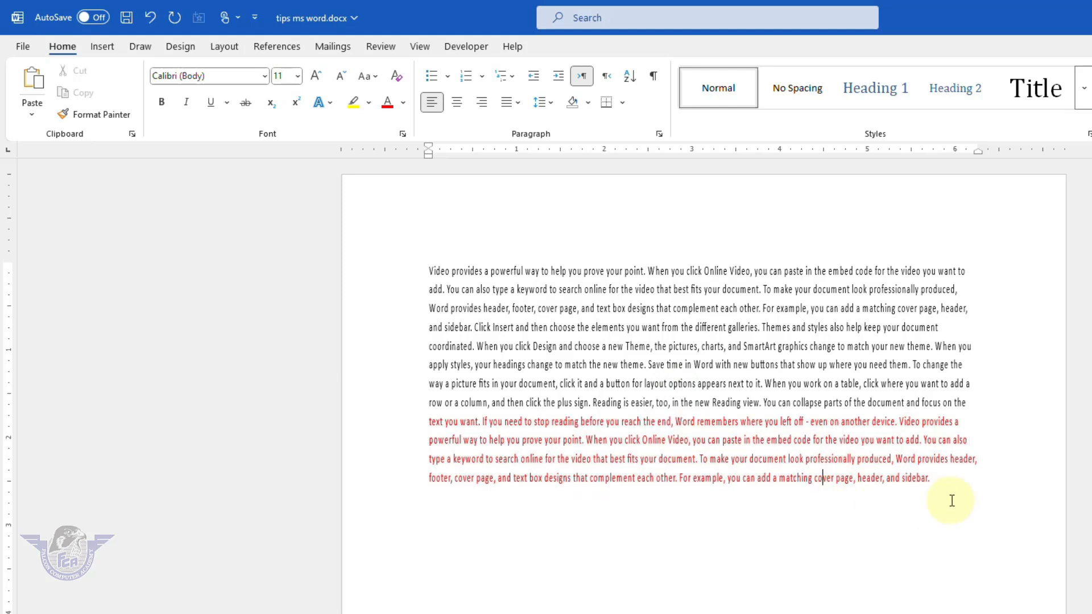
Copy the four red lines to the start of the first paragraph, keeping the originals in place.
drag(936, 485, 422, 356)
drag(421, 299, 429, 271)
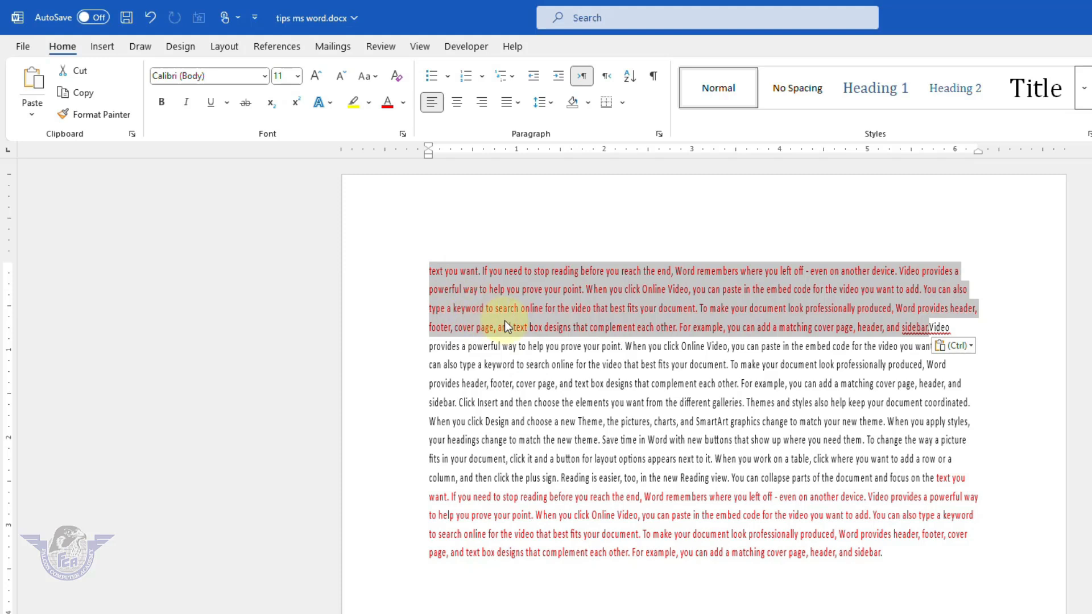
click(446, 302)
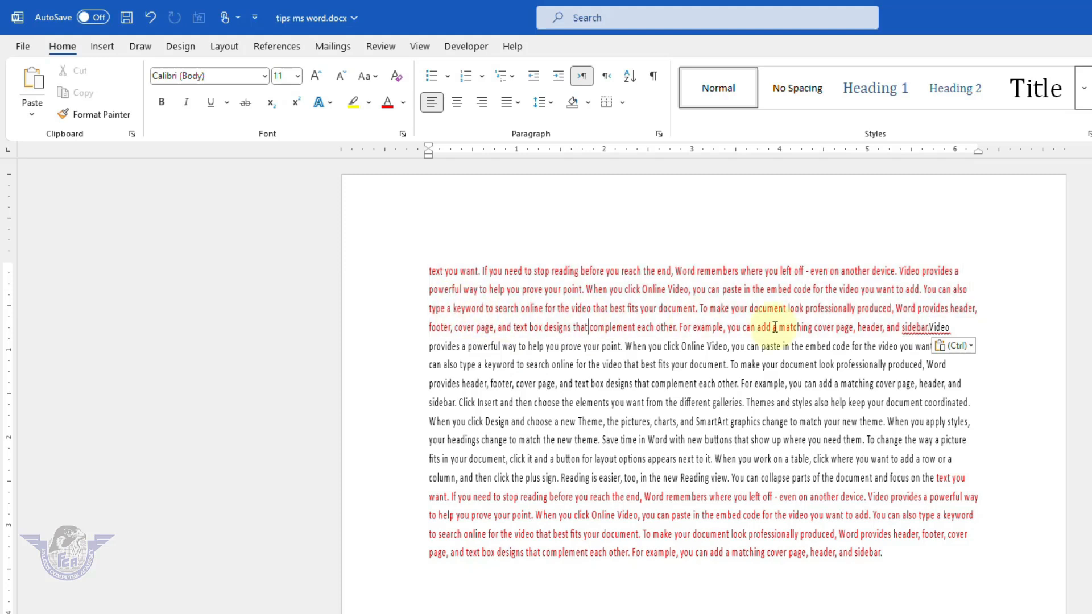
Move the red opening lines, together with the word Video, to the end of the paragraph.
drag(948, 328, 407, 407)
drag(400, 452, 888, 572)
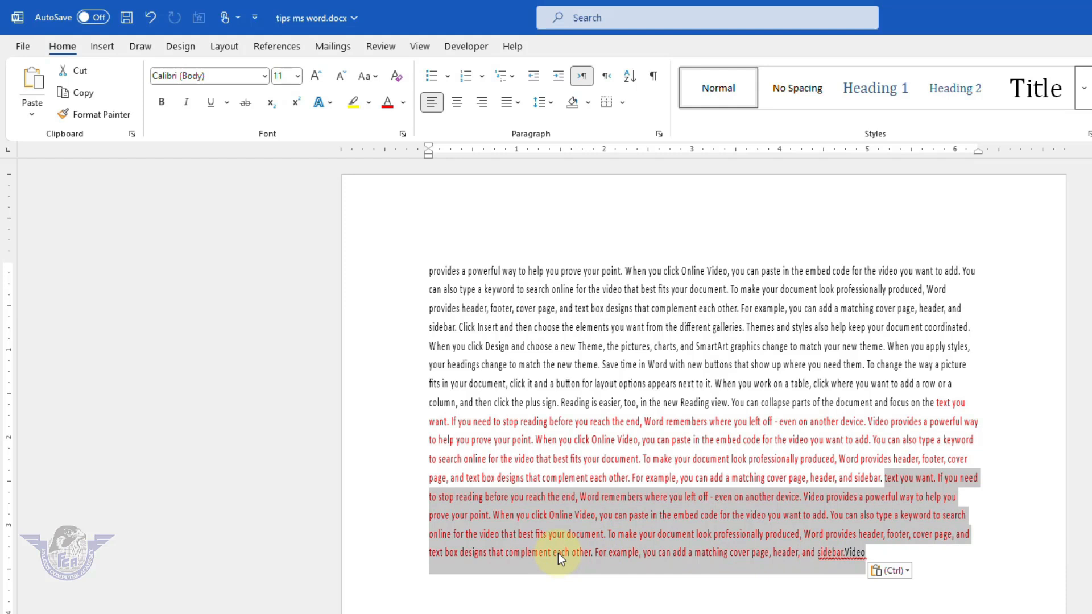
click(559, 402)
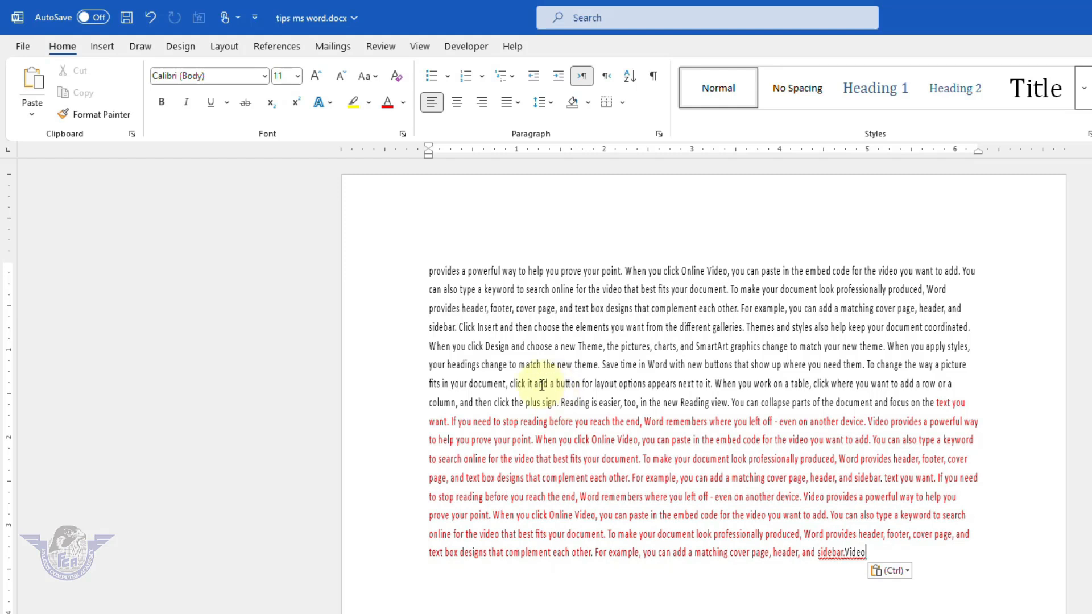
Open the page header for editing and insert the File Name document information in it.
scroll(551, 518, down, 10)
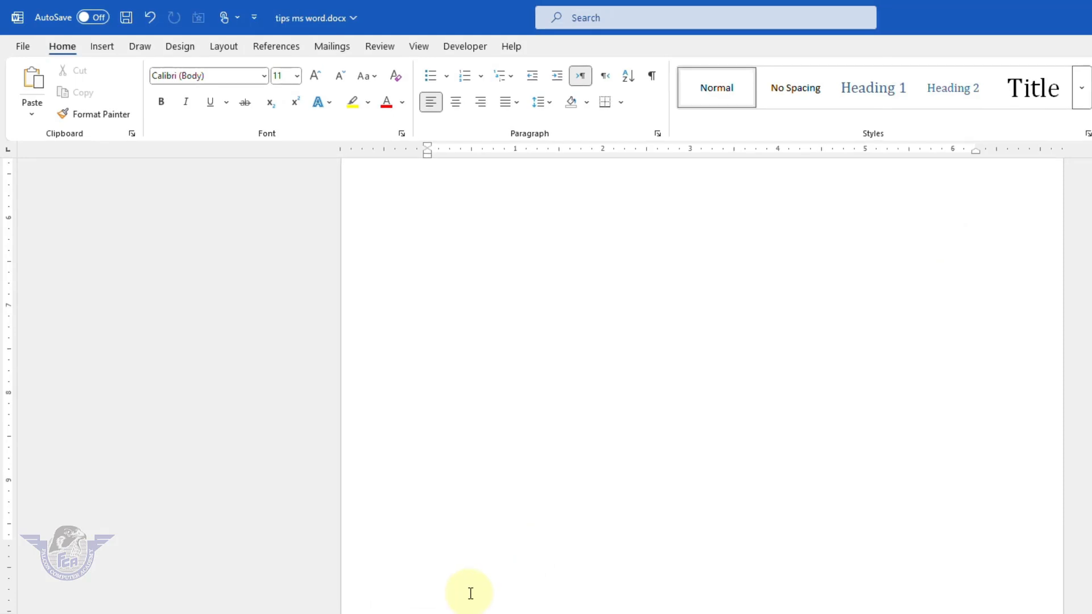
mouse_move(500, 597)
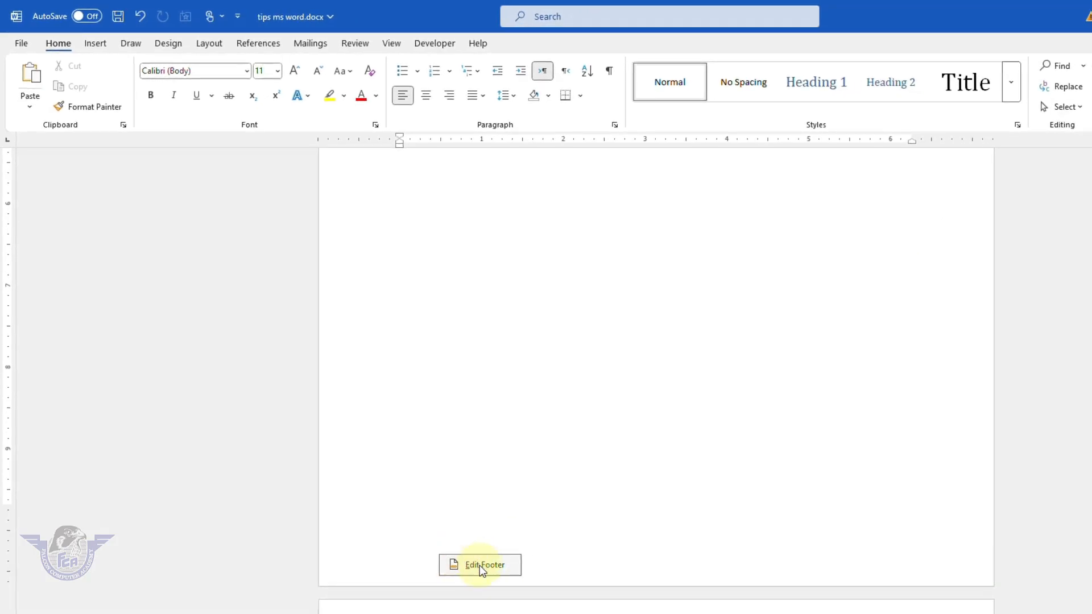
scroll(463, 342, up, 8)
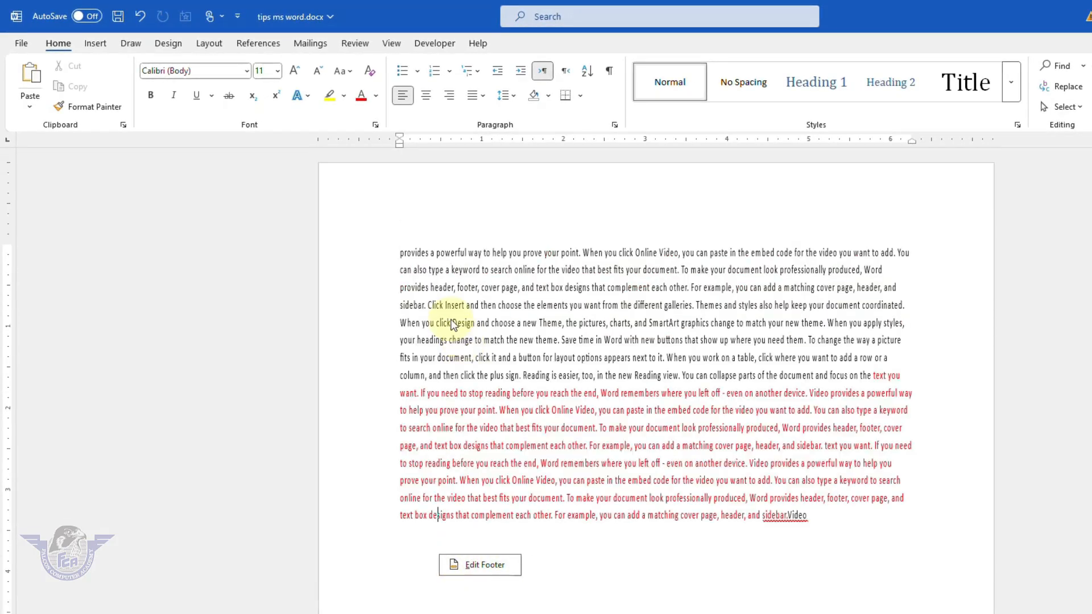
click(408, 172)
right_click(419, 176)
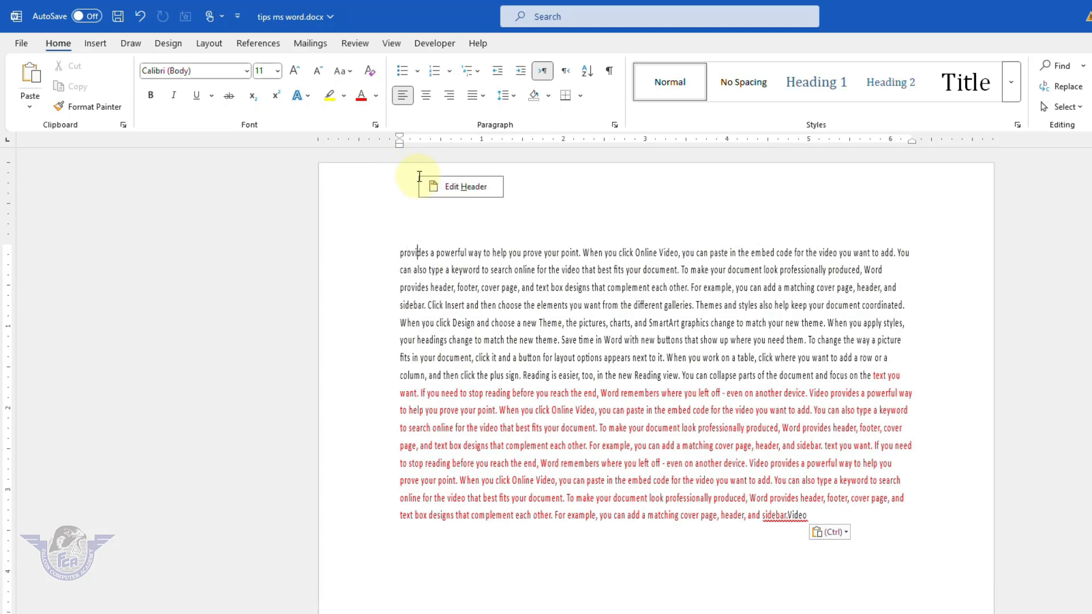
click(473, 189)
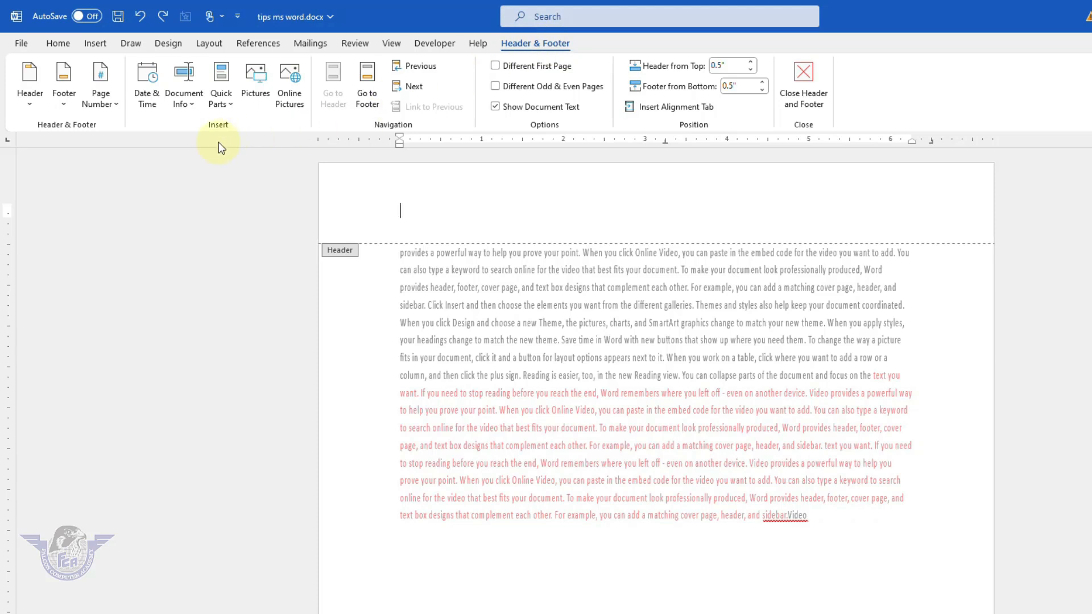
click(195, 109)
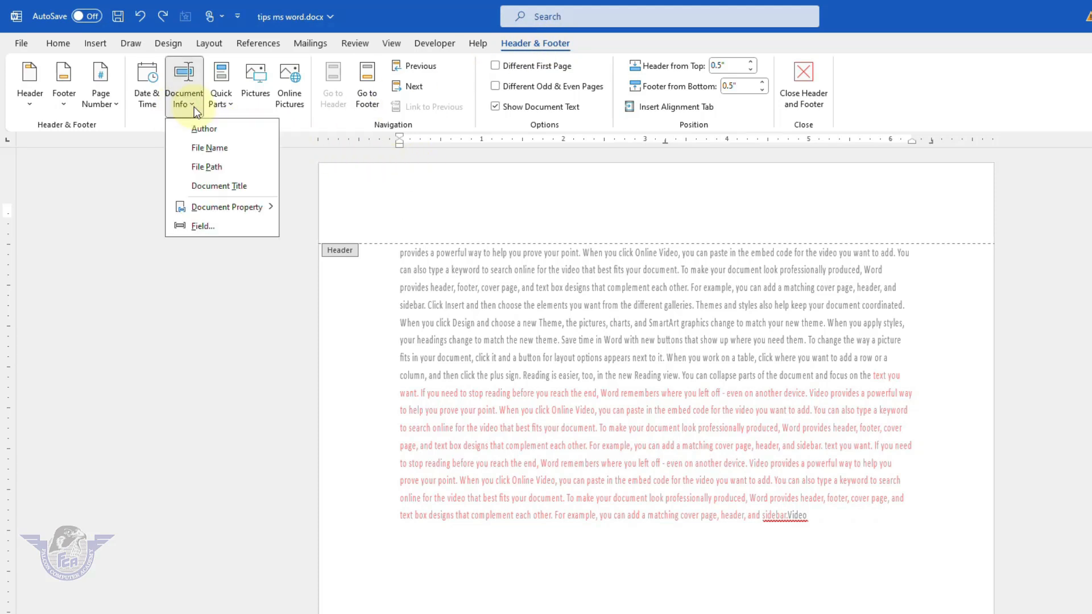
click(207, 147)
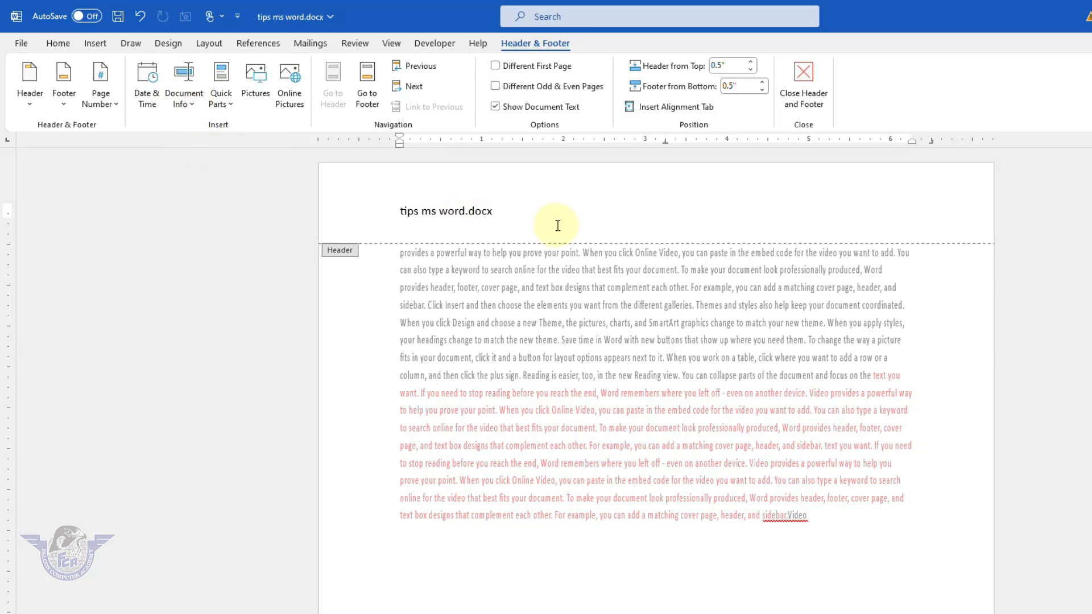
Try to add an Accent Bar 1 page number at the top of the page after the file name, and undo it.
key(Tab)
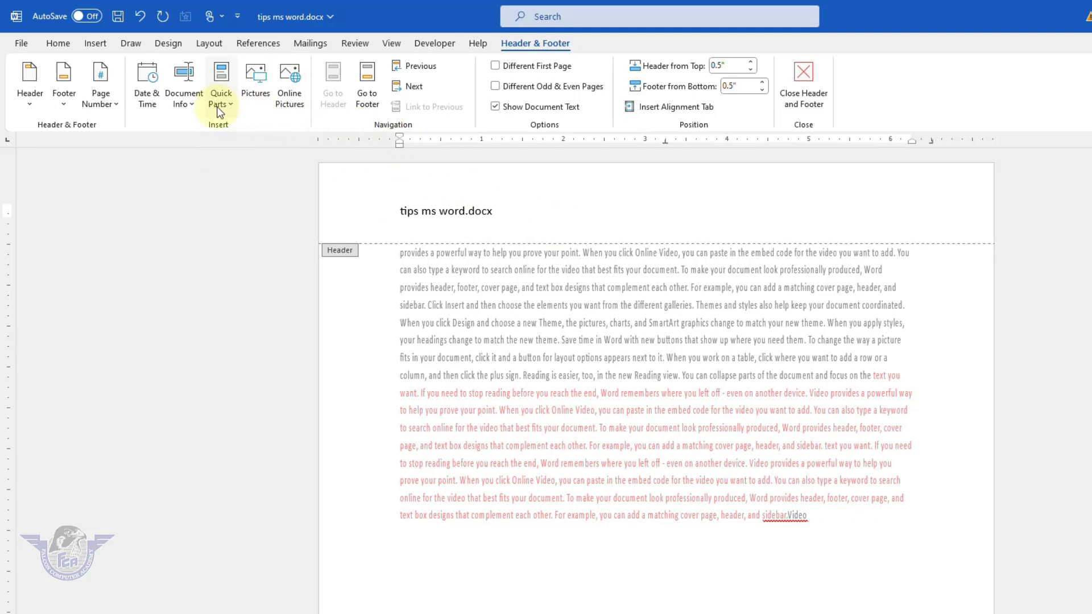
click(113, 104)
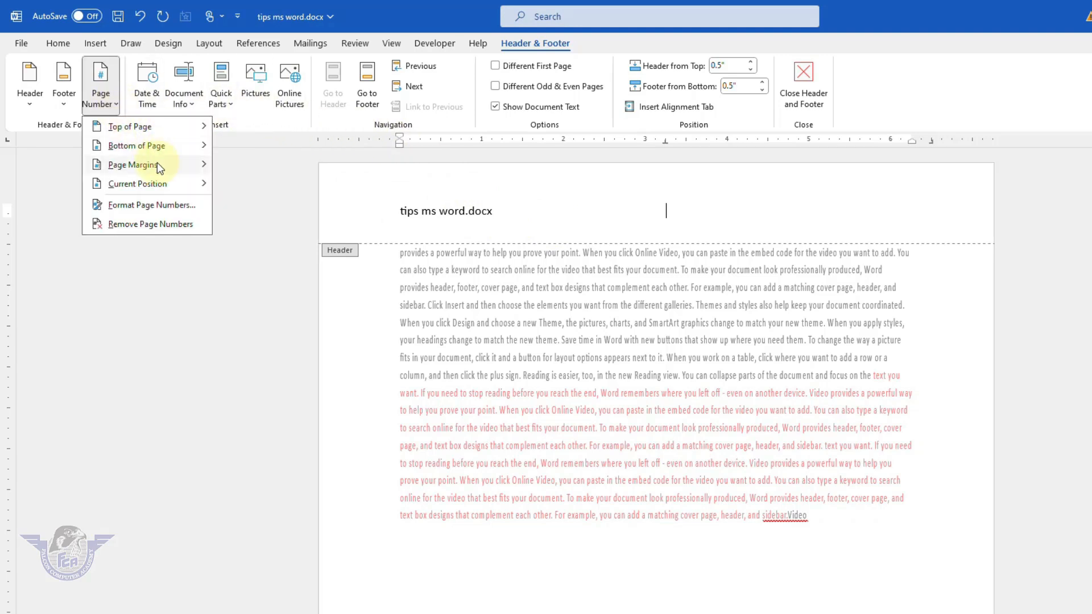
mouse_move(157, 164)
mouse_move(142, 127)
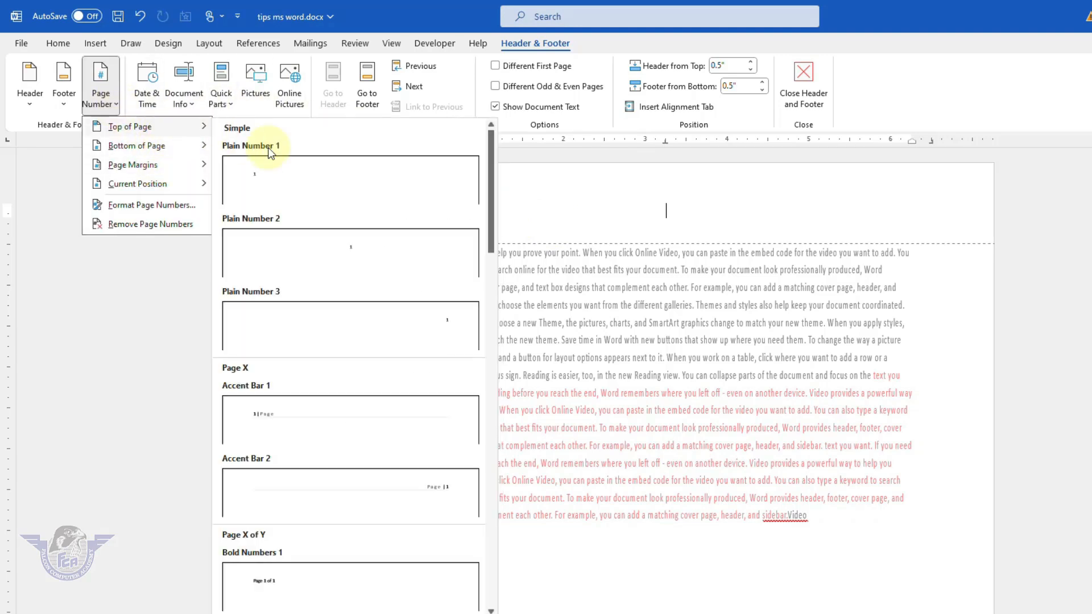
click(309, 419)
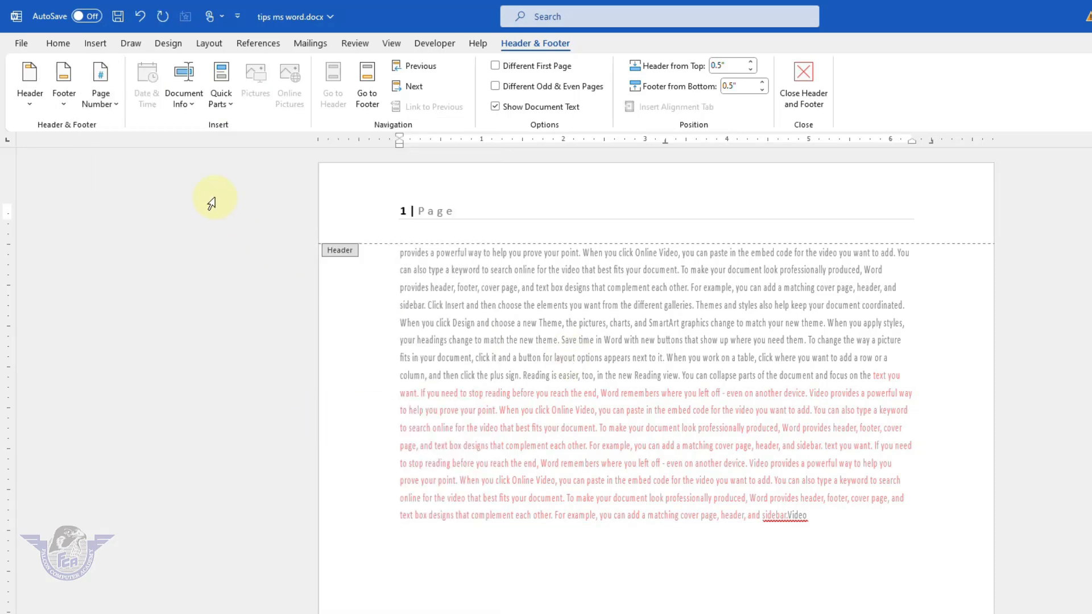
key(ctrl+z)
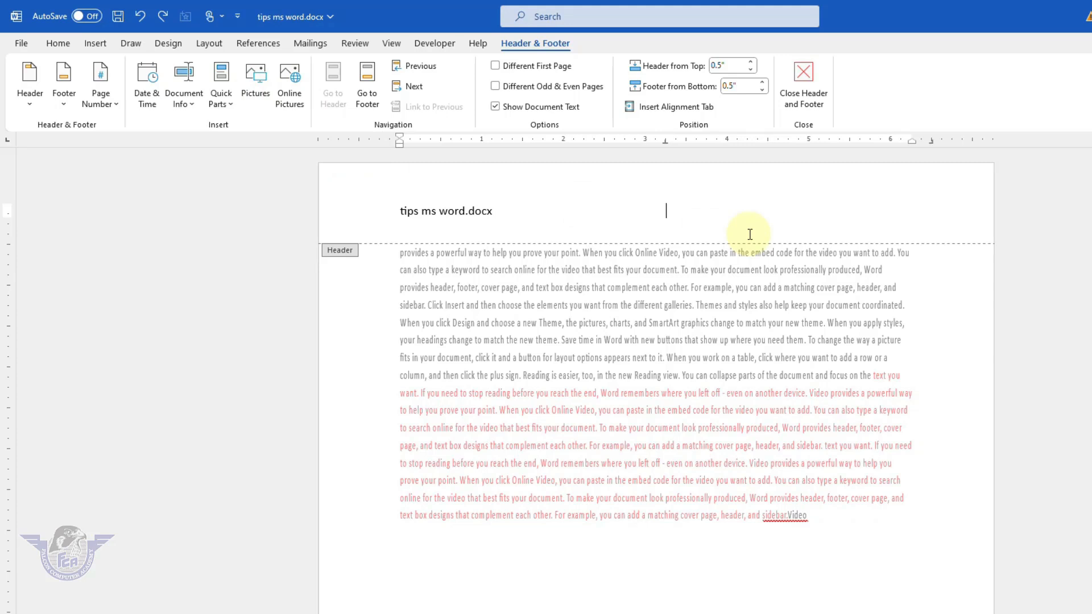
Close the header and return to the document body.
click(812, 93)
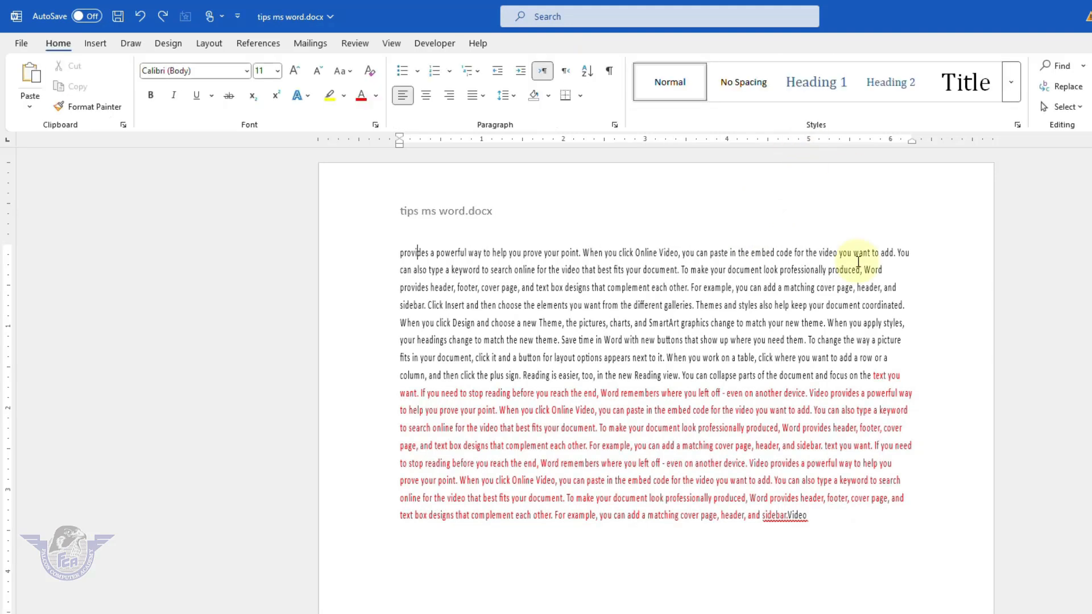